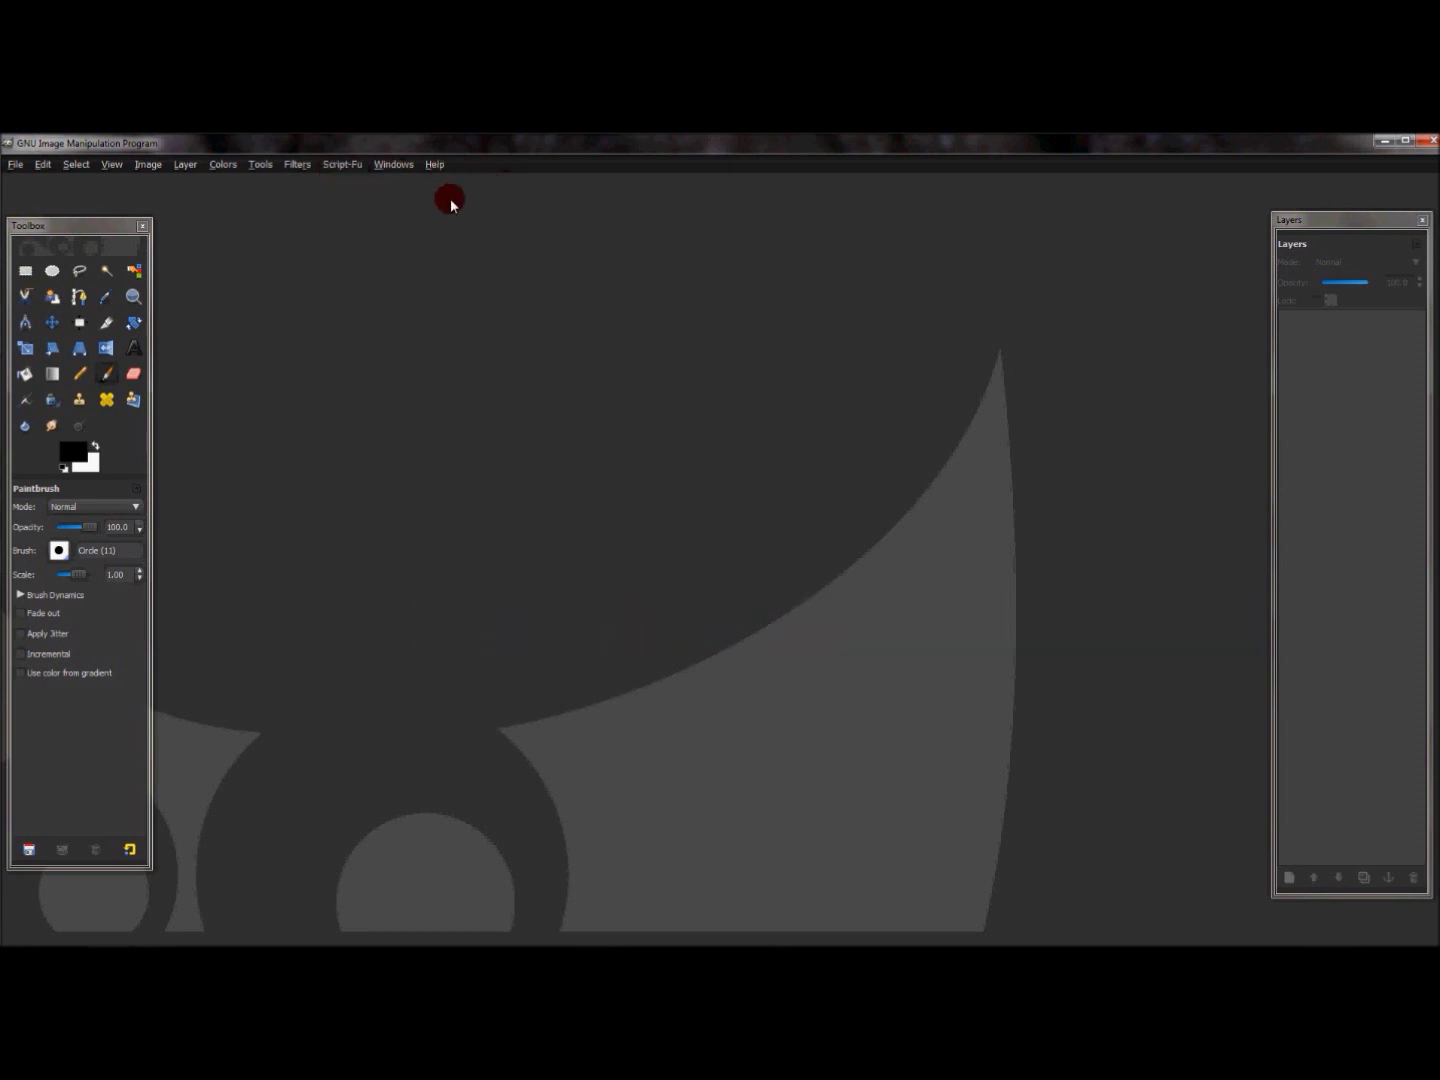
# Confirm Script-Fu > Layer Effects entries are greyed out, then minimize GIMP and launch Firefox.
pyautogui.click(337, 166)
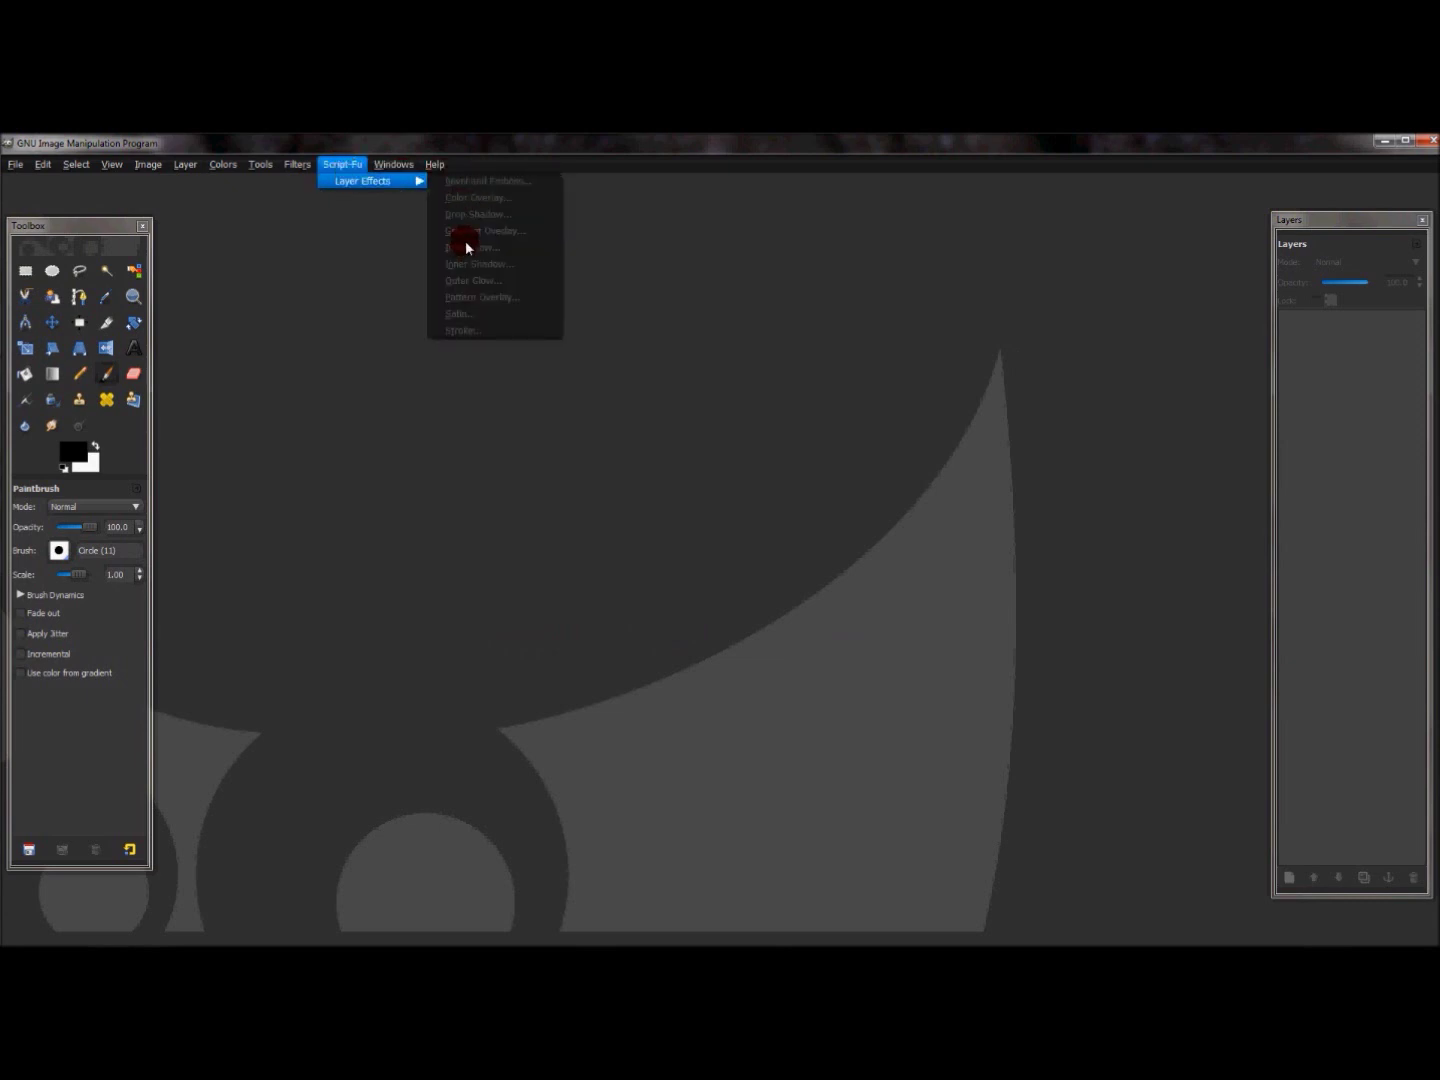
pyautogui.click(681, 248)
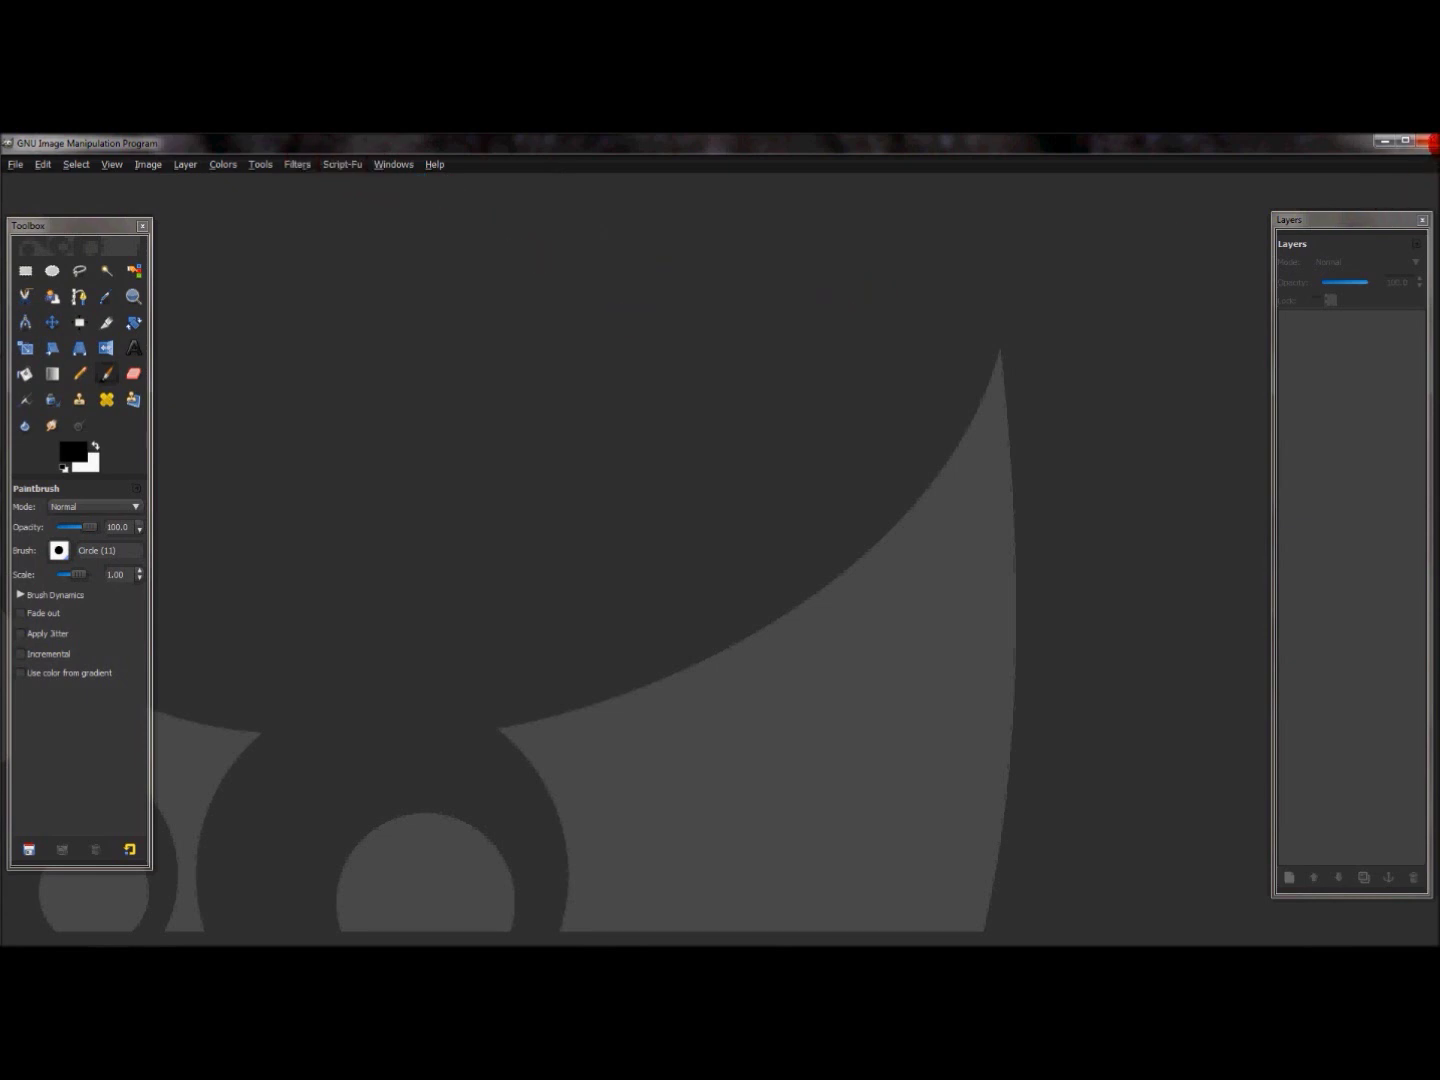
pyautogui.click(1387, 143)
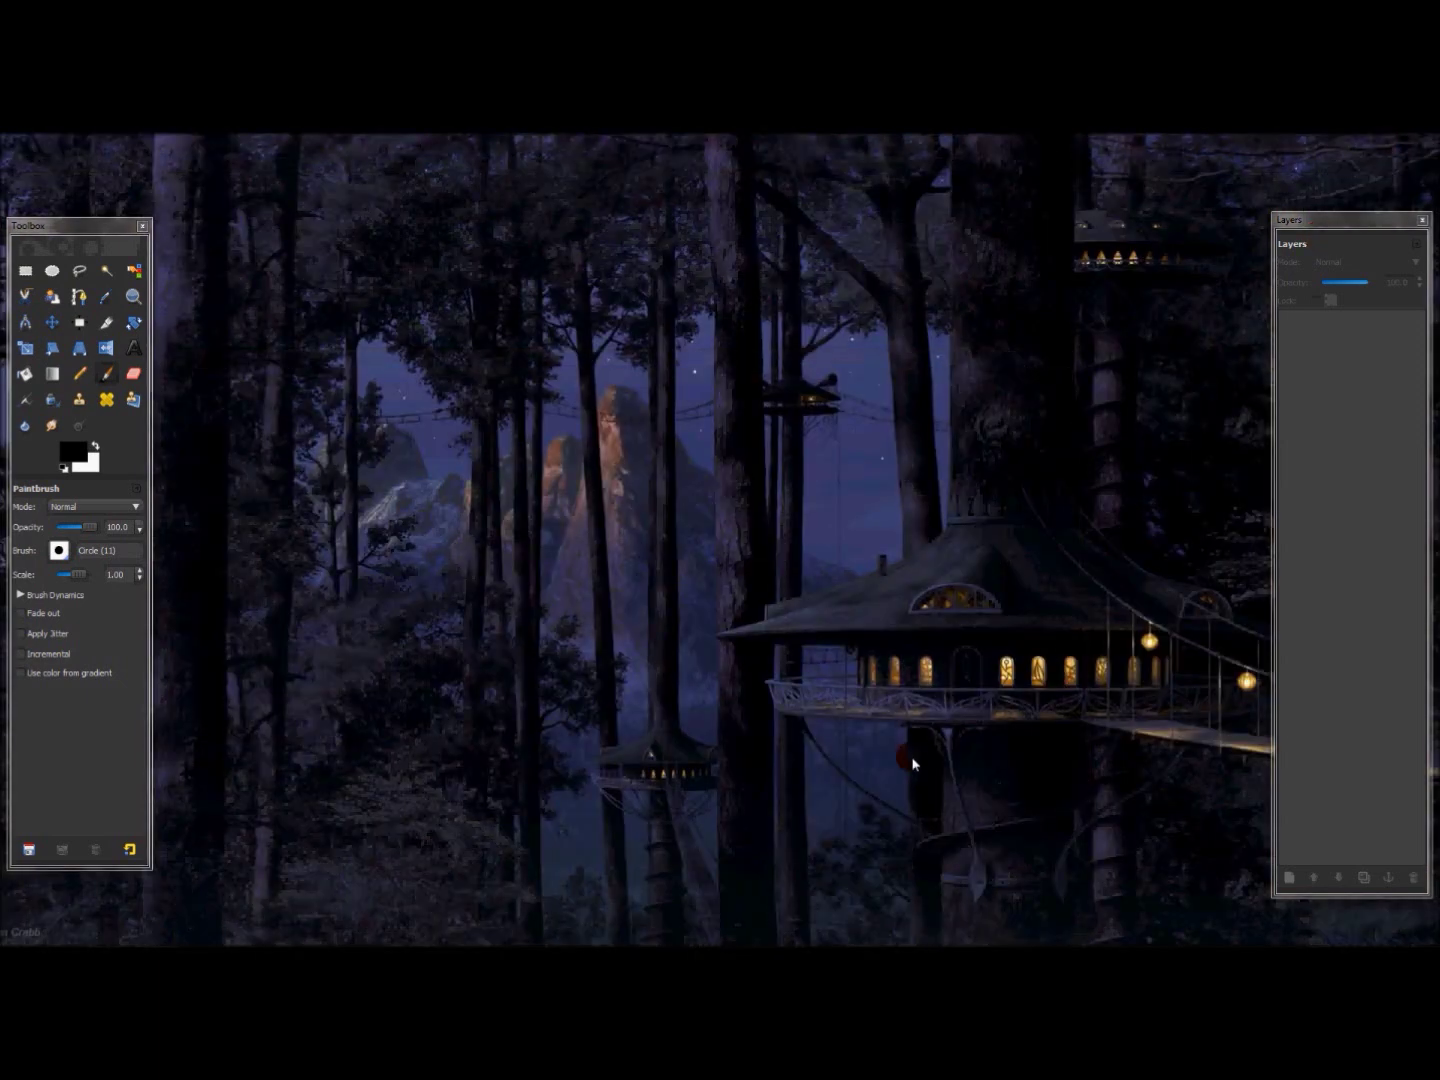
pyautogui.moveTo(230, 940)
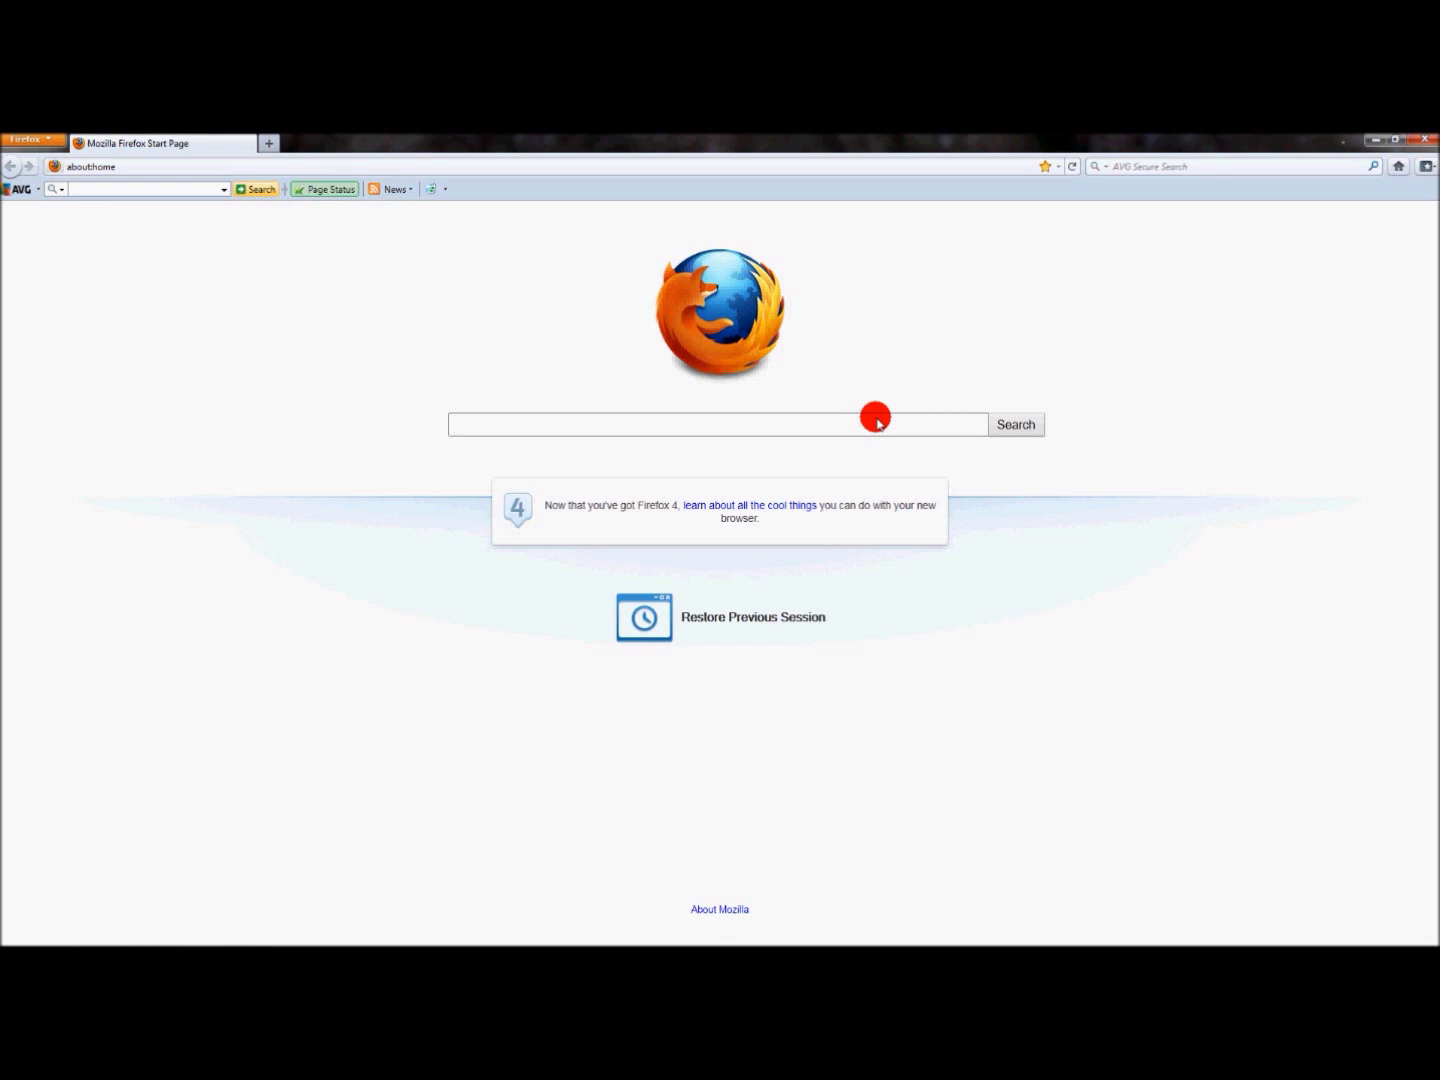
# Search the web for 'gimp' and open the 'GIMP - The GNU Image Manipulation Program' result.
pyautogui.write('gimp')
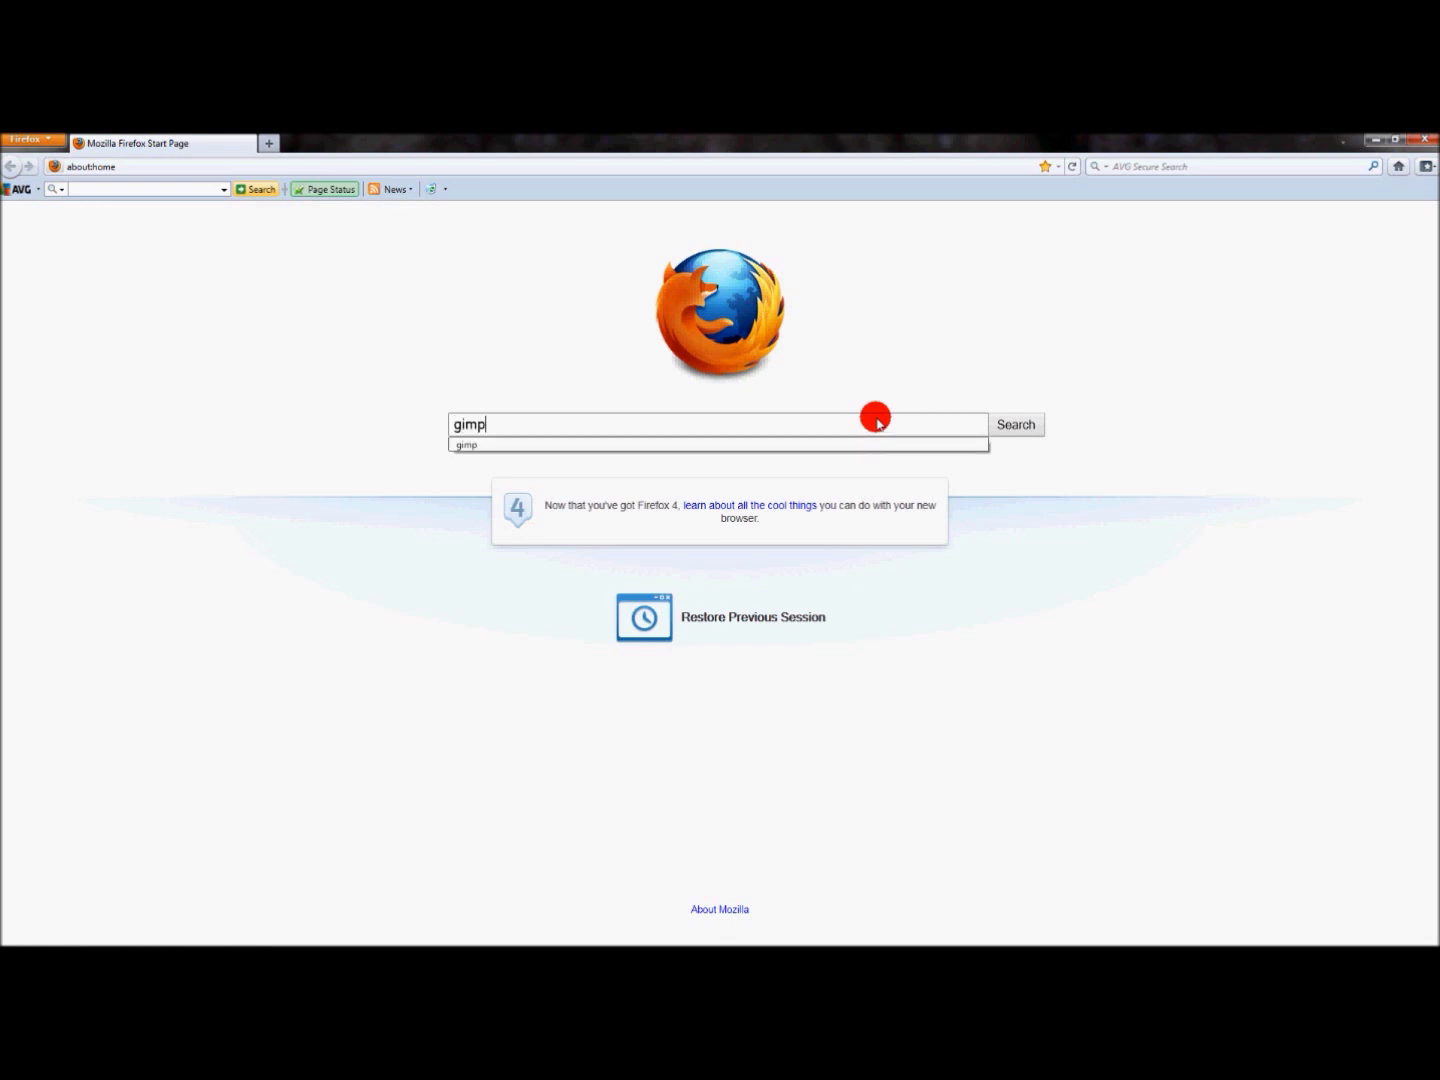
pyautogui.click(1018, 427)
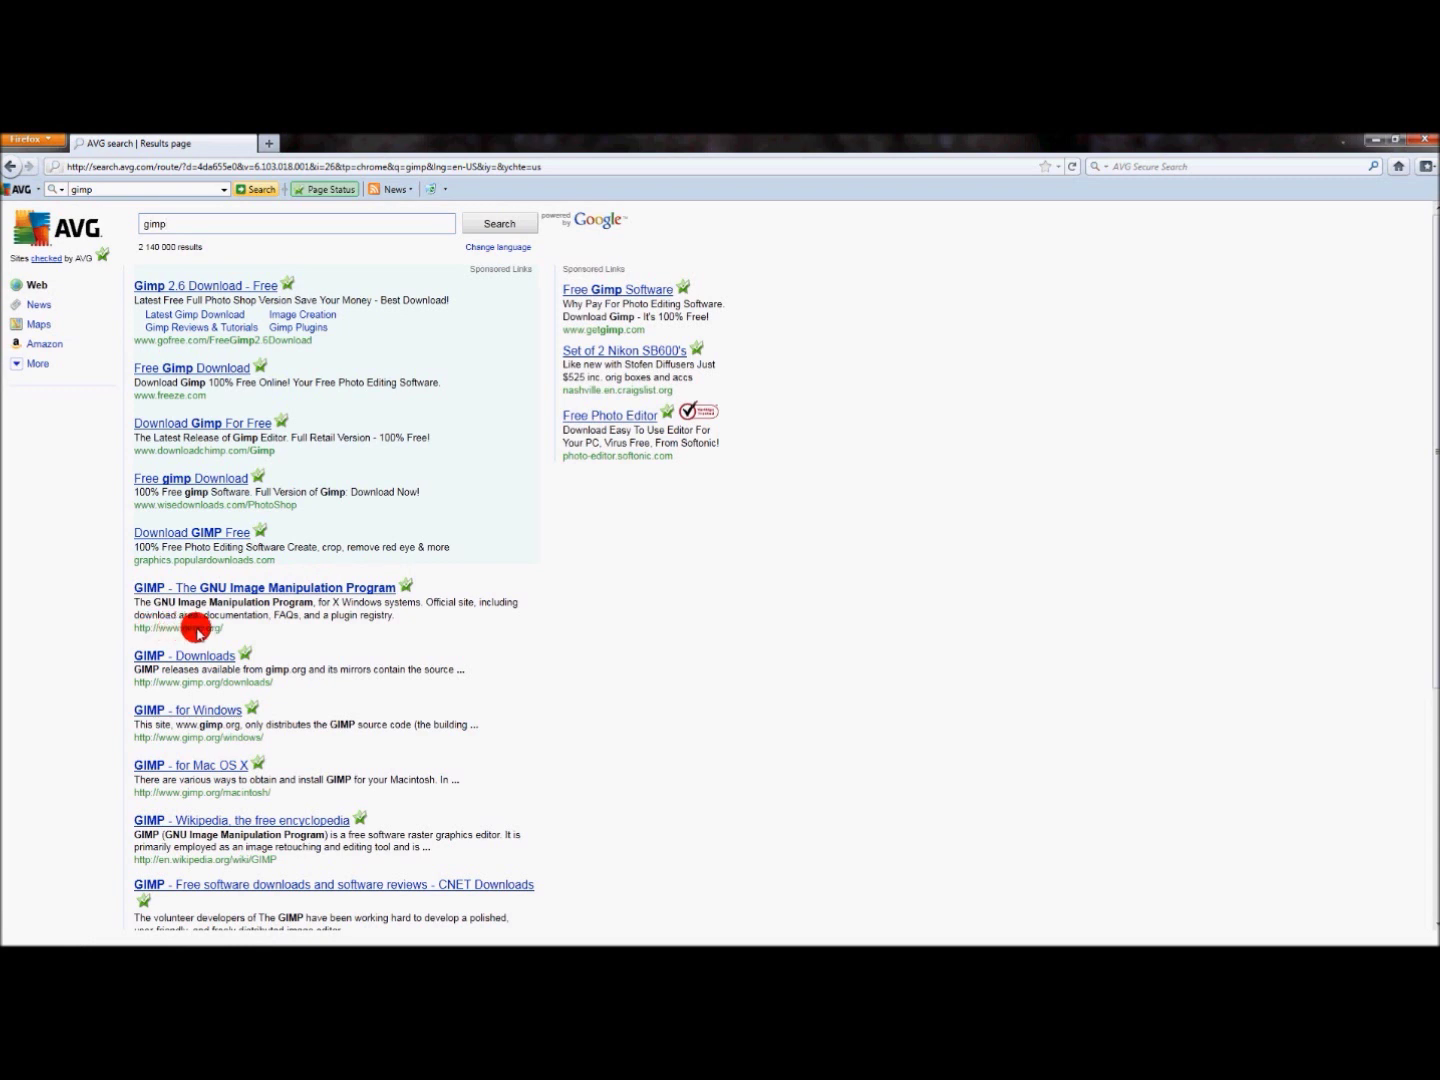
pyautogui.click(280, 588)
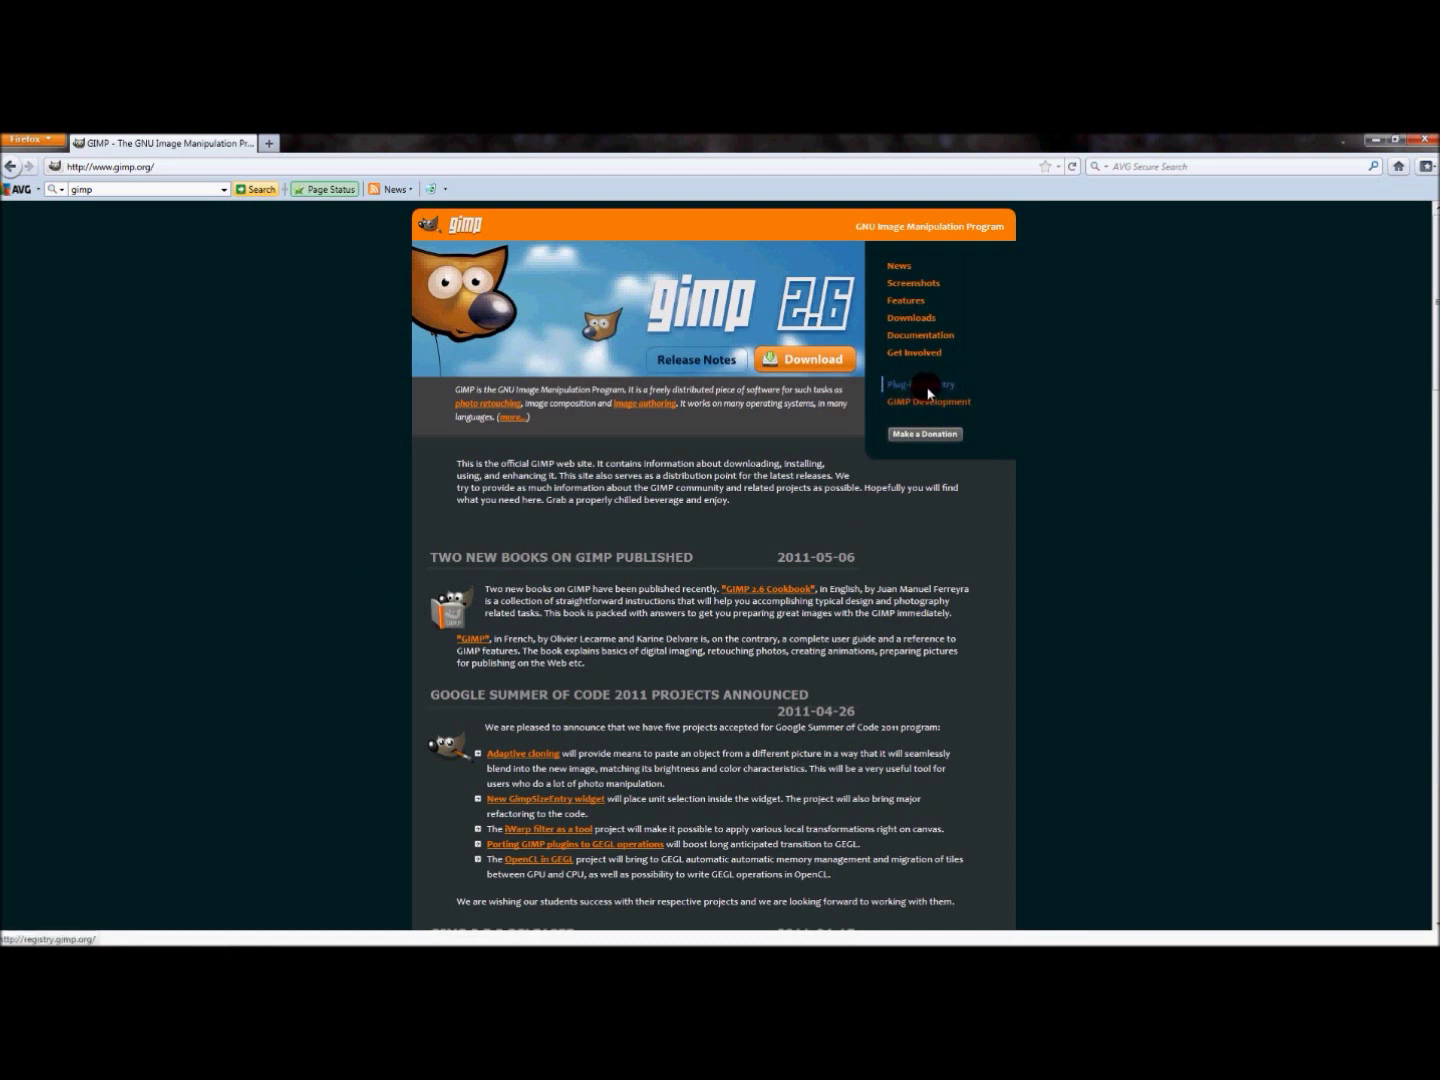
# Follow gimp.org's Plug-in Registry link to registry.gimp.org.
pyautogui.click(934, 390)
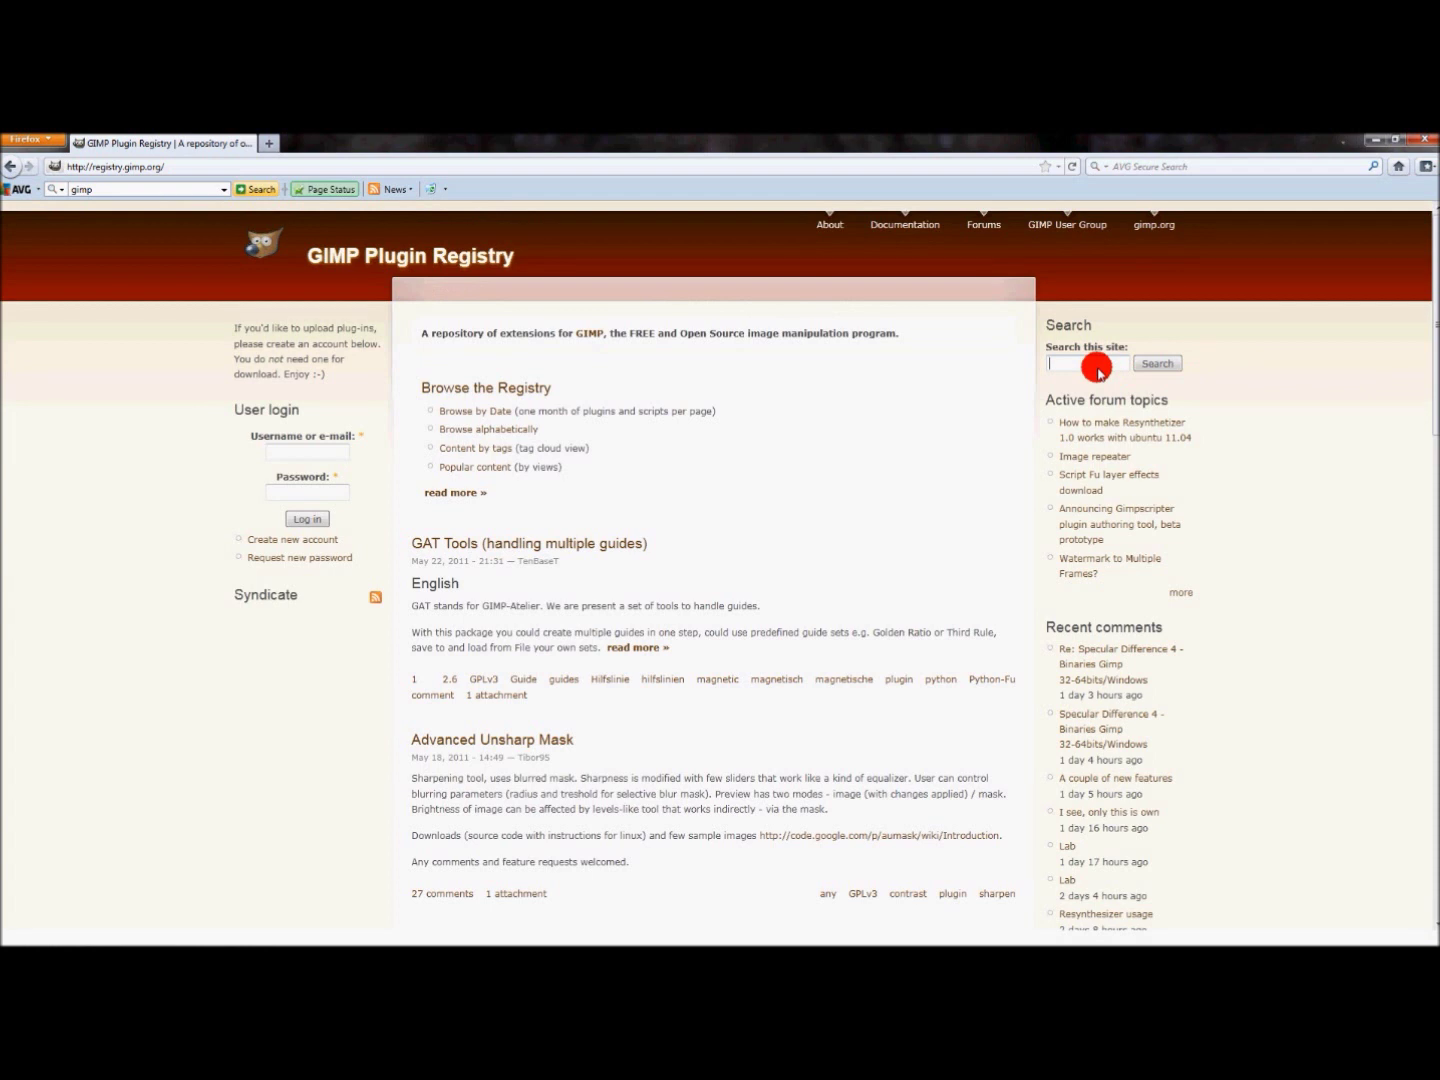
# Search the registry for 'layer effects' using the suggested search term.
pyautogui.write('la')
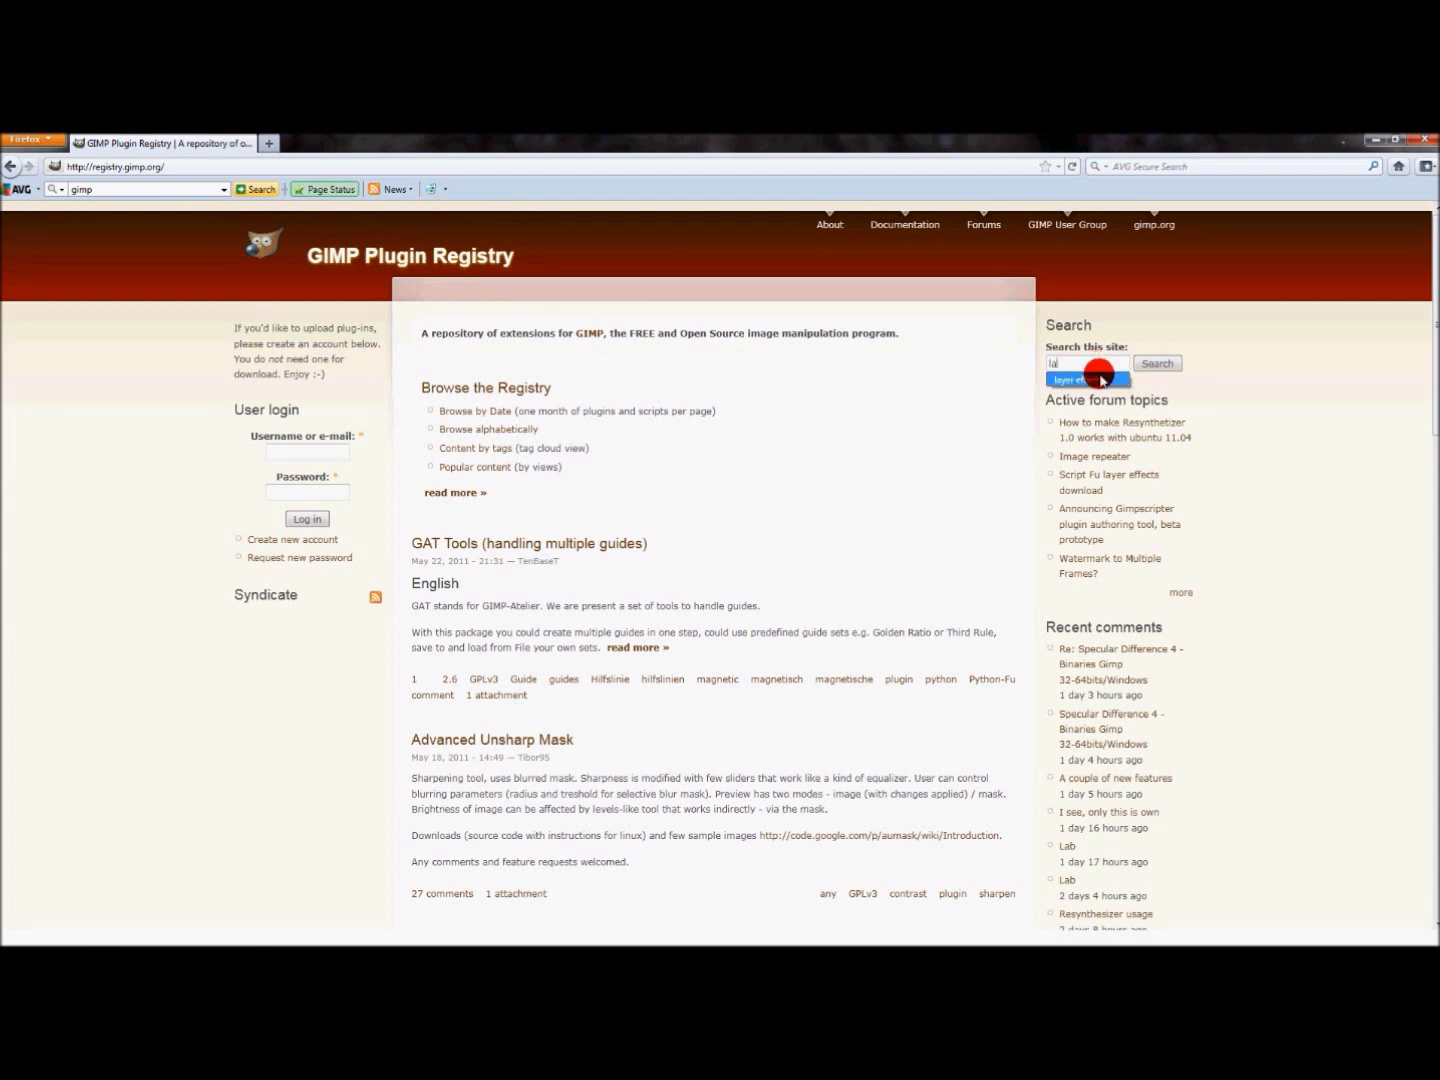
pyautogui.click(1101, 378)
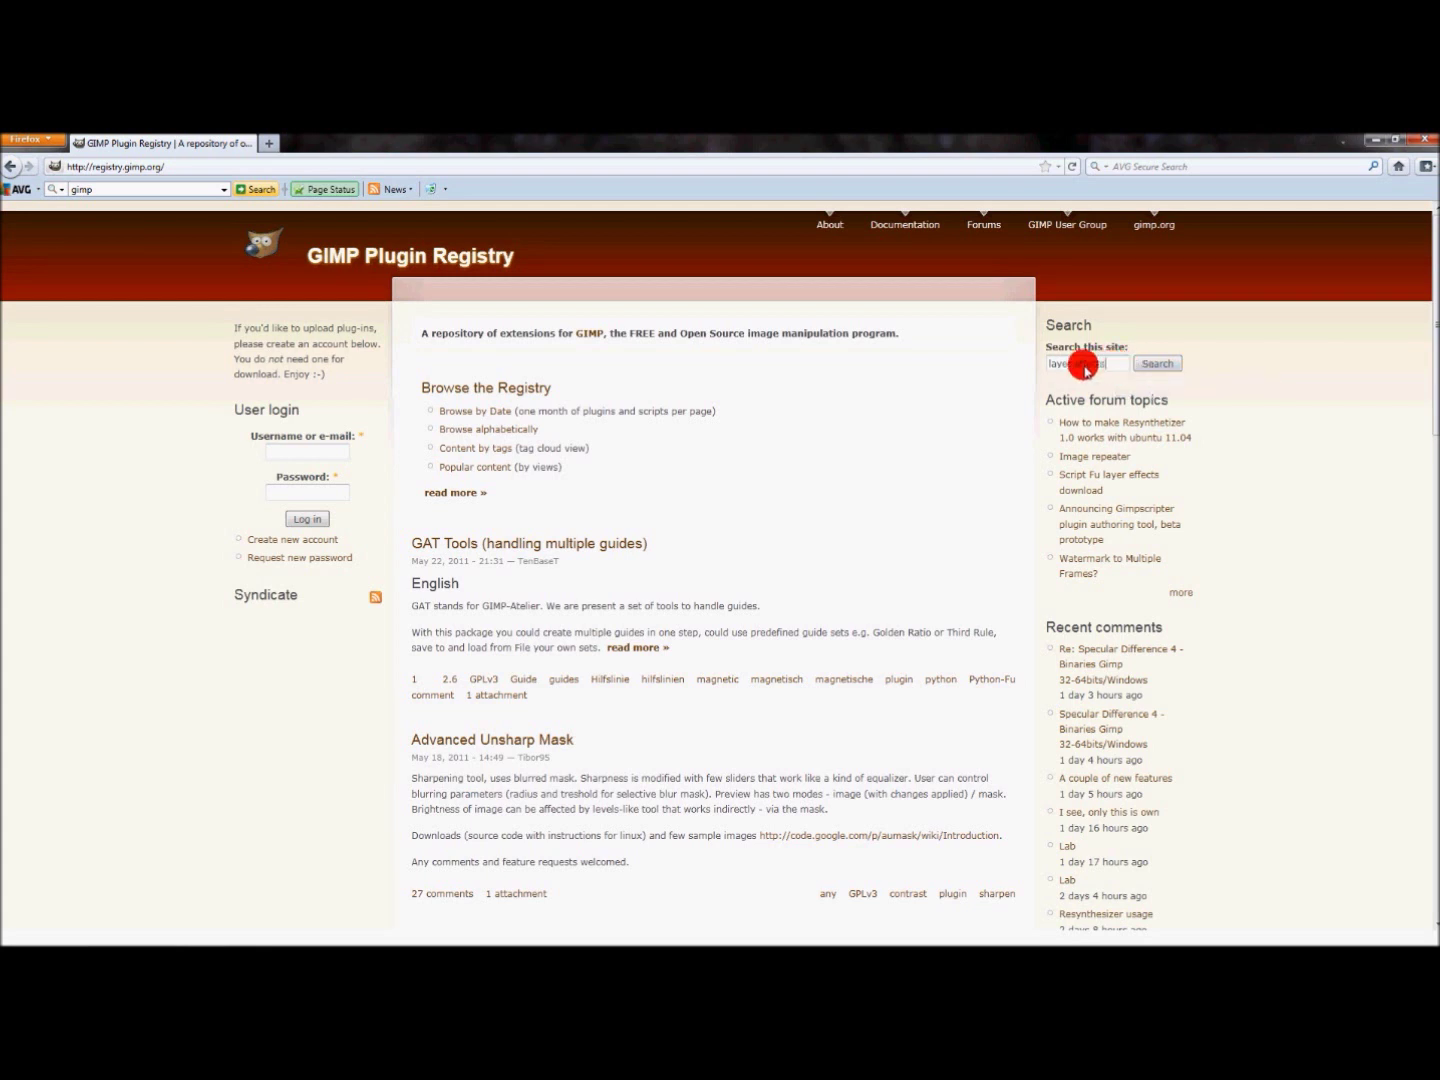
pyautogui.click(1145, 366)
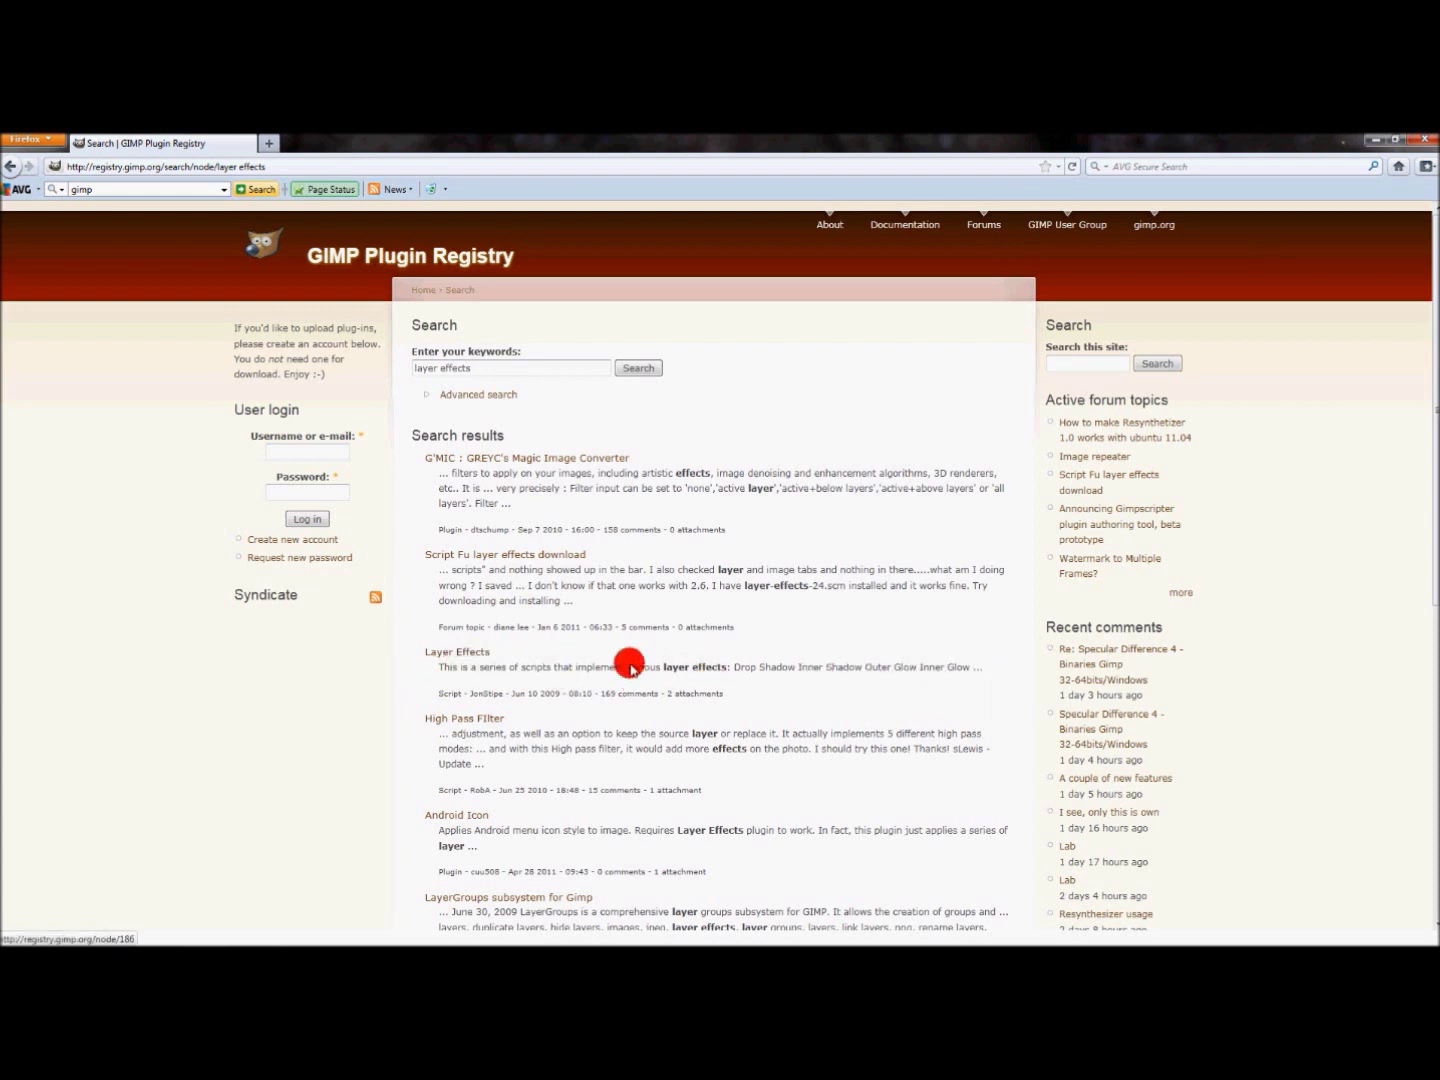
# Open the Layer Effects page, review its install notes and layerfx.scm/layerfx.py attachments, then close Firefox.
pyautogui.click(452, 659)
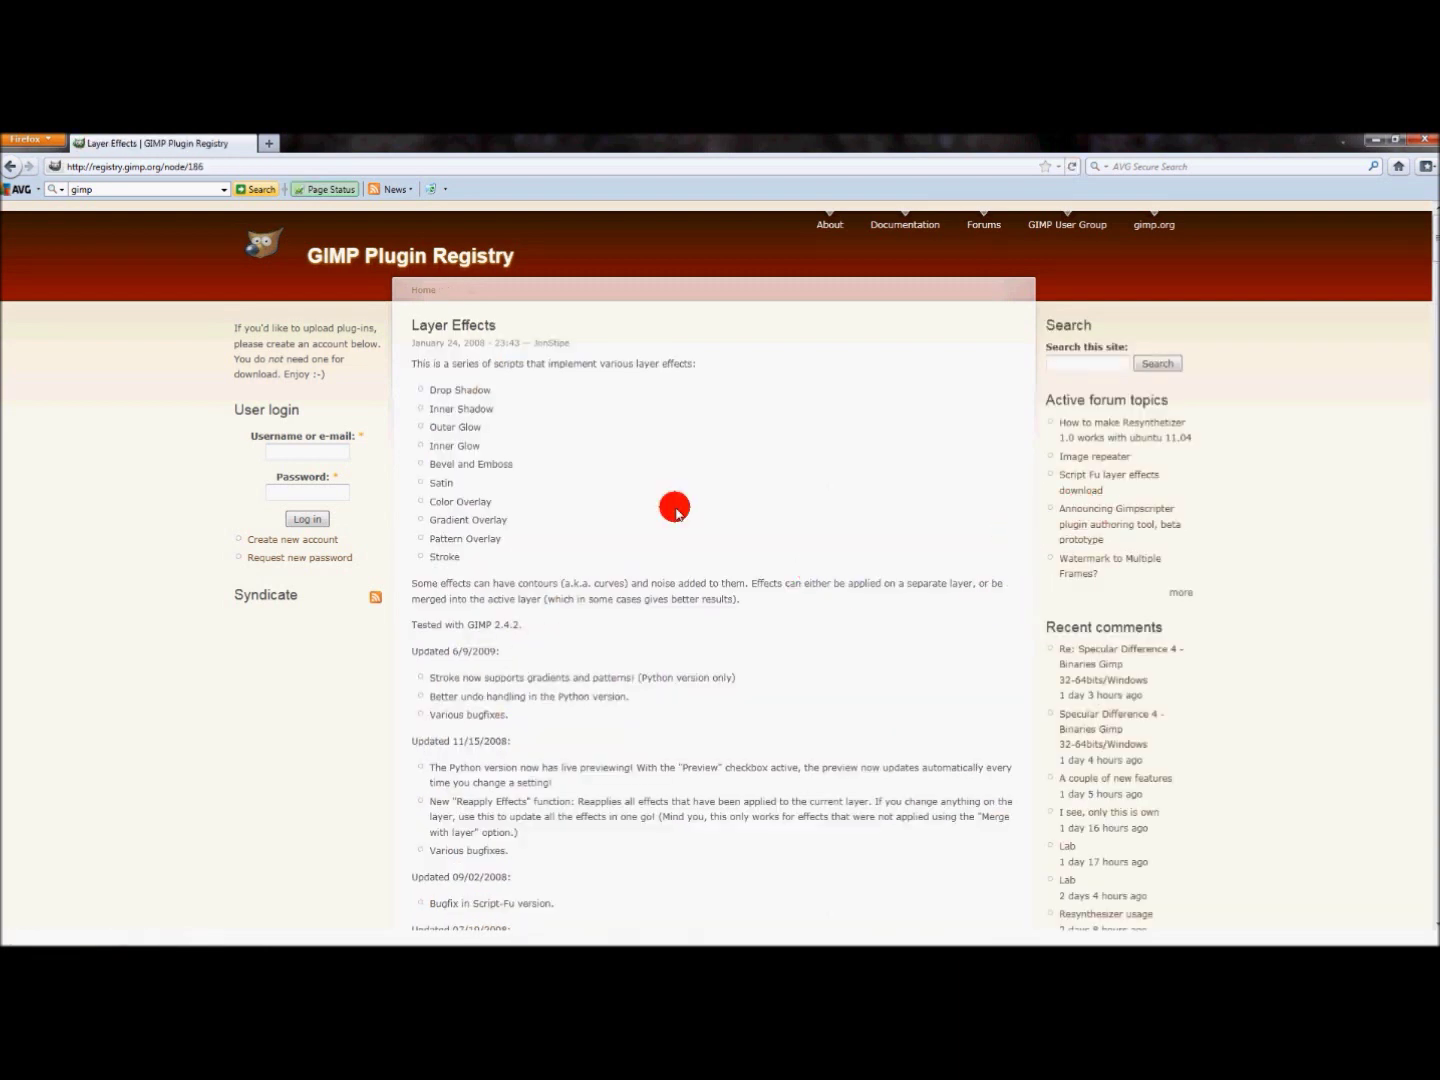
pyautogui.scroll(-5, 683, 520)
pyautogui.scroll(5, 683, 520)
pyautogui.scroll(-20, 690, 512)
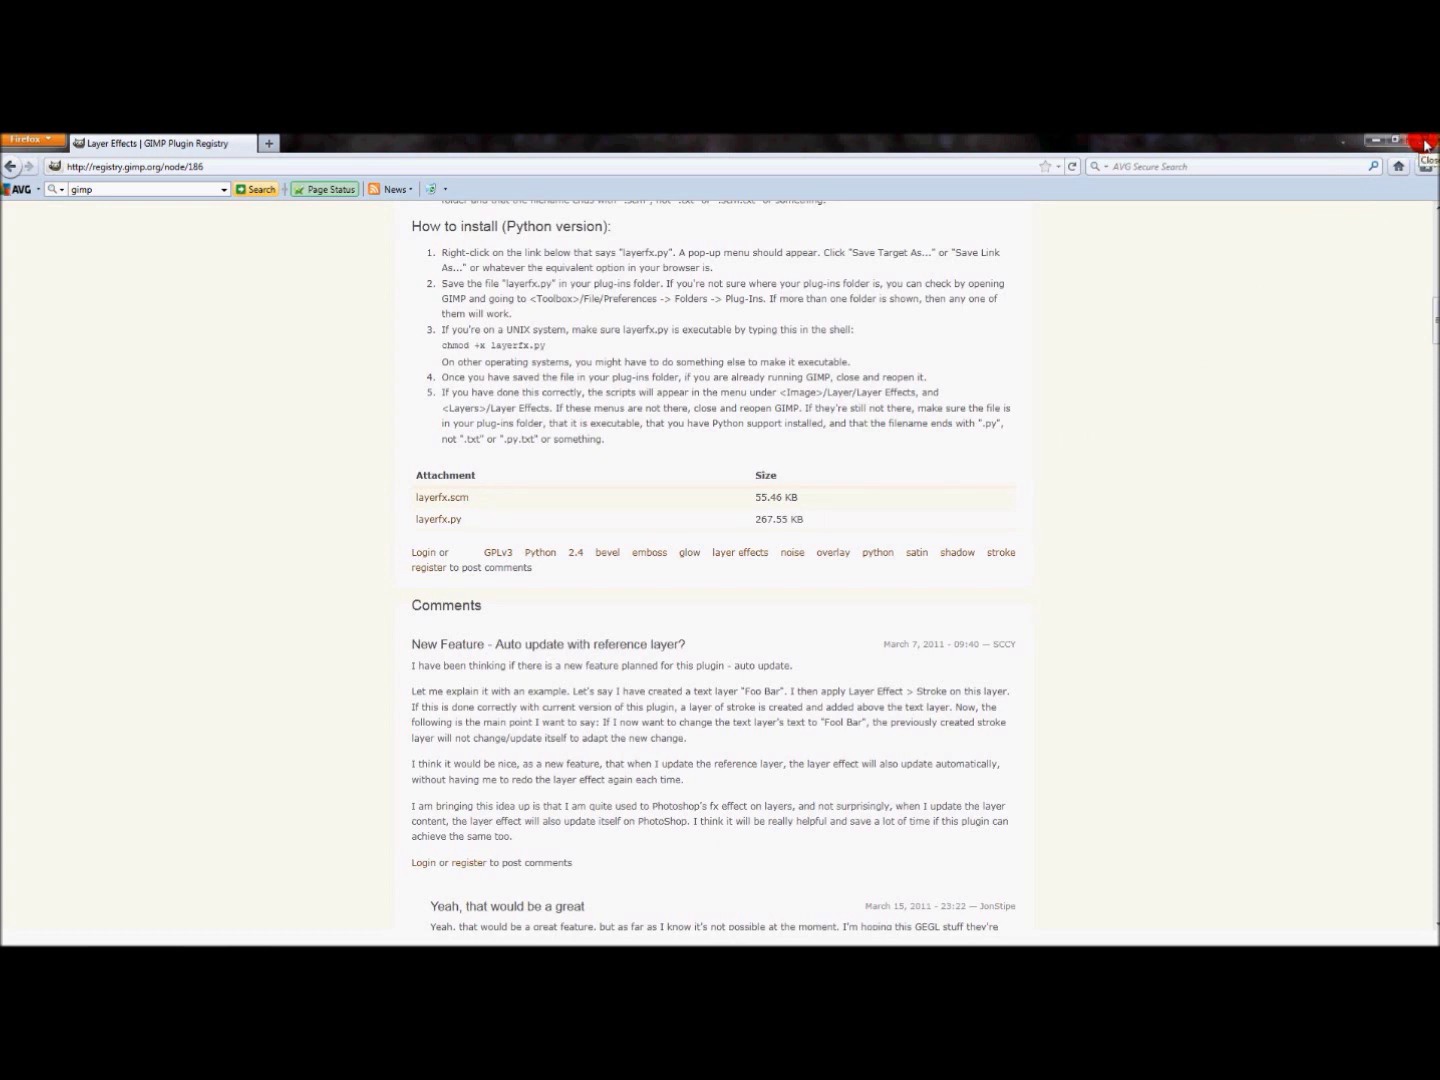
pyautogui.click(1425, 145)
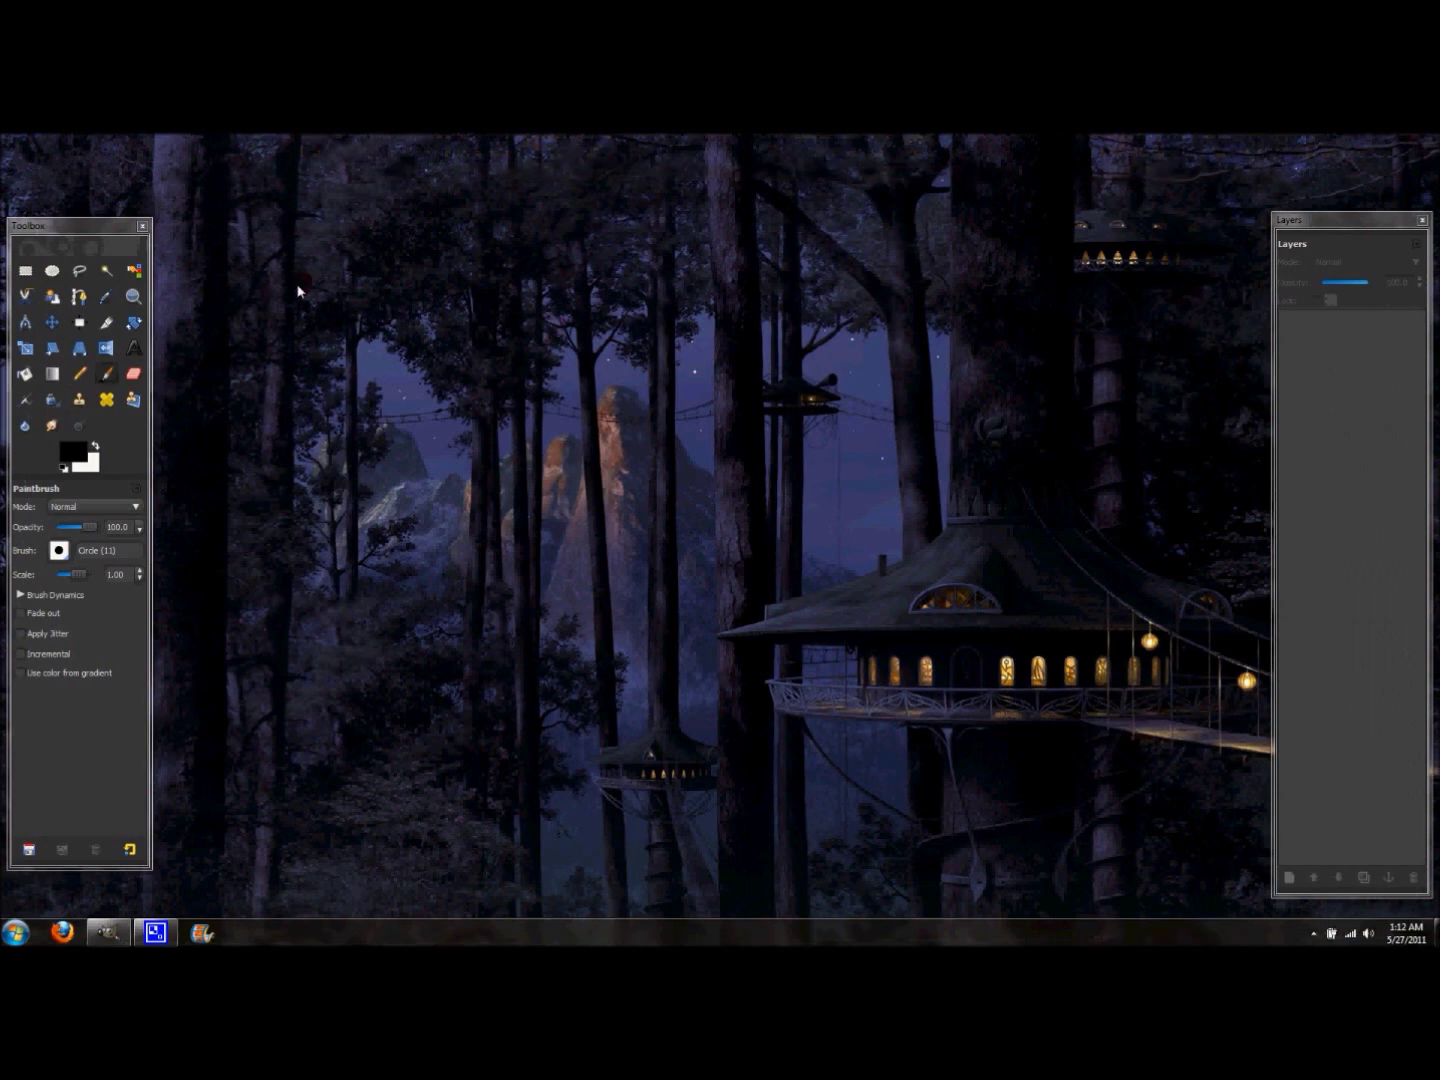
# Browse Explorer to C:\Program Files\Gimp-2.0\share\gimp\2.0\scripts, then close the window.
pyautogui.click(15, 932)
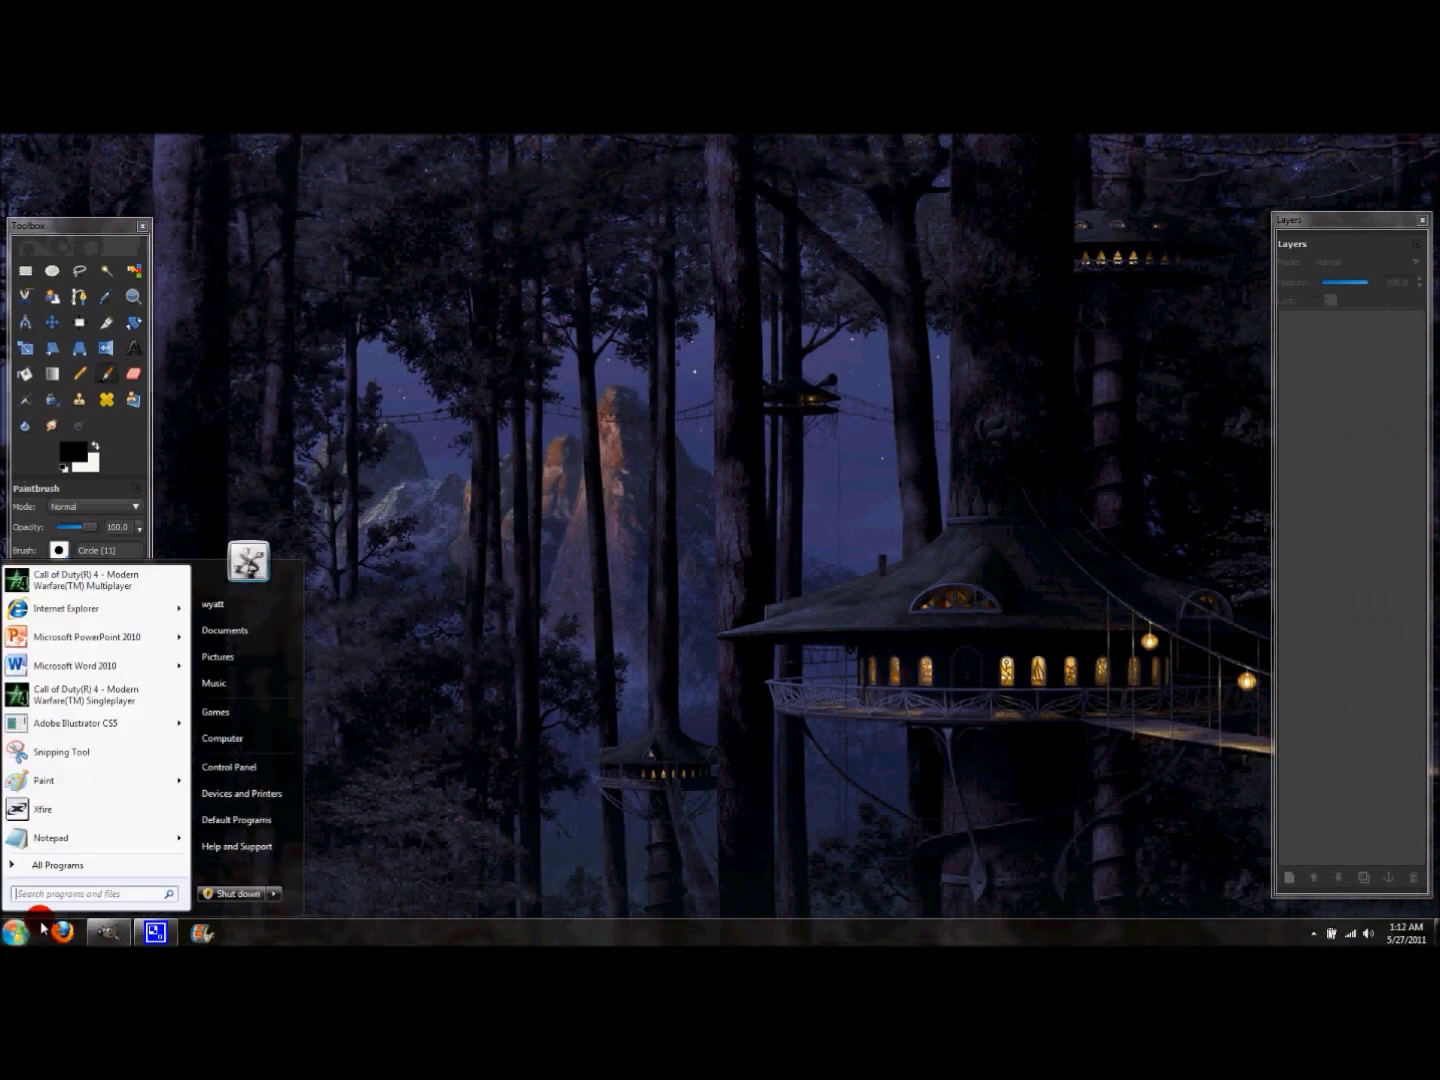
pyautogui.click(235, 738)
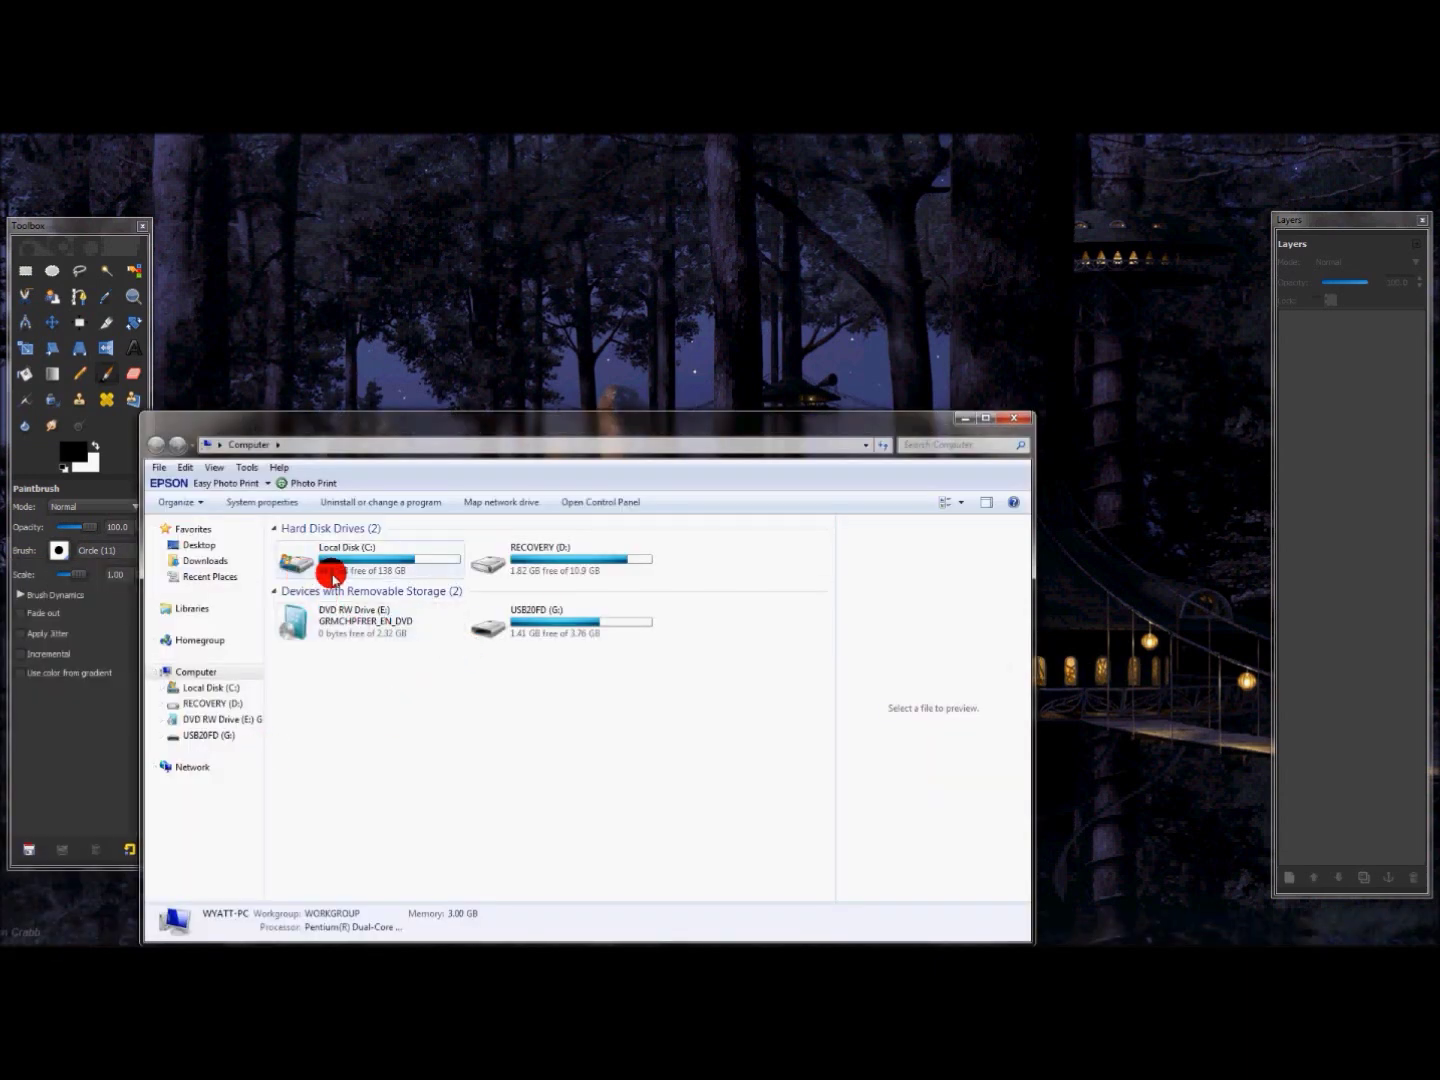
pyautogui.click(365, 570)
pyautogui.doubleClick(365, 570)
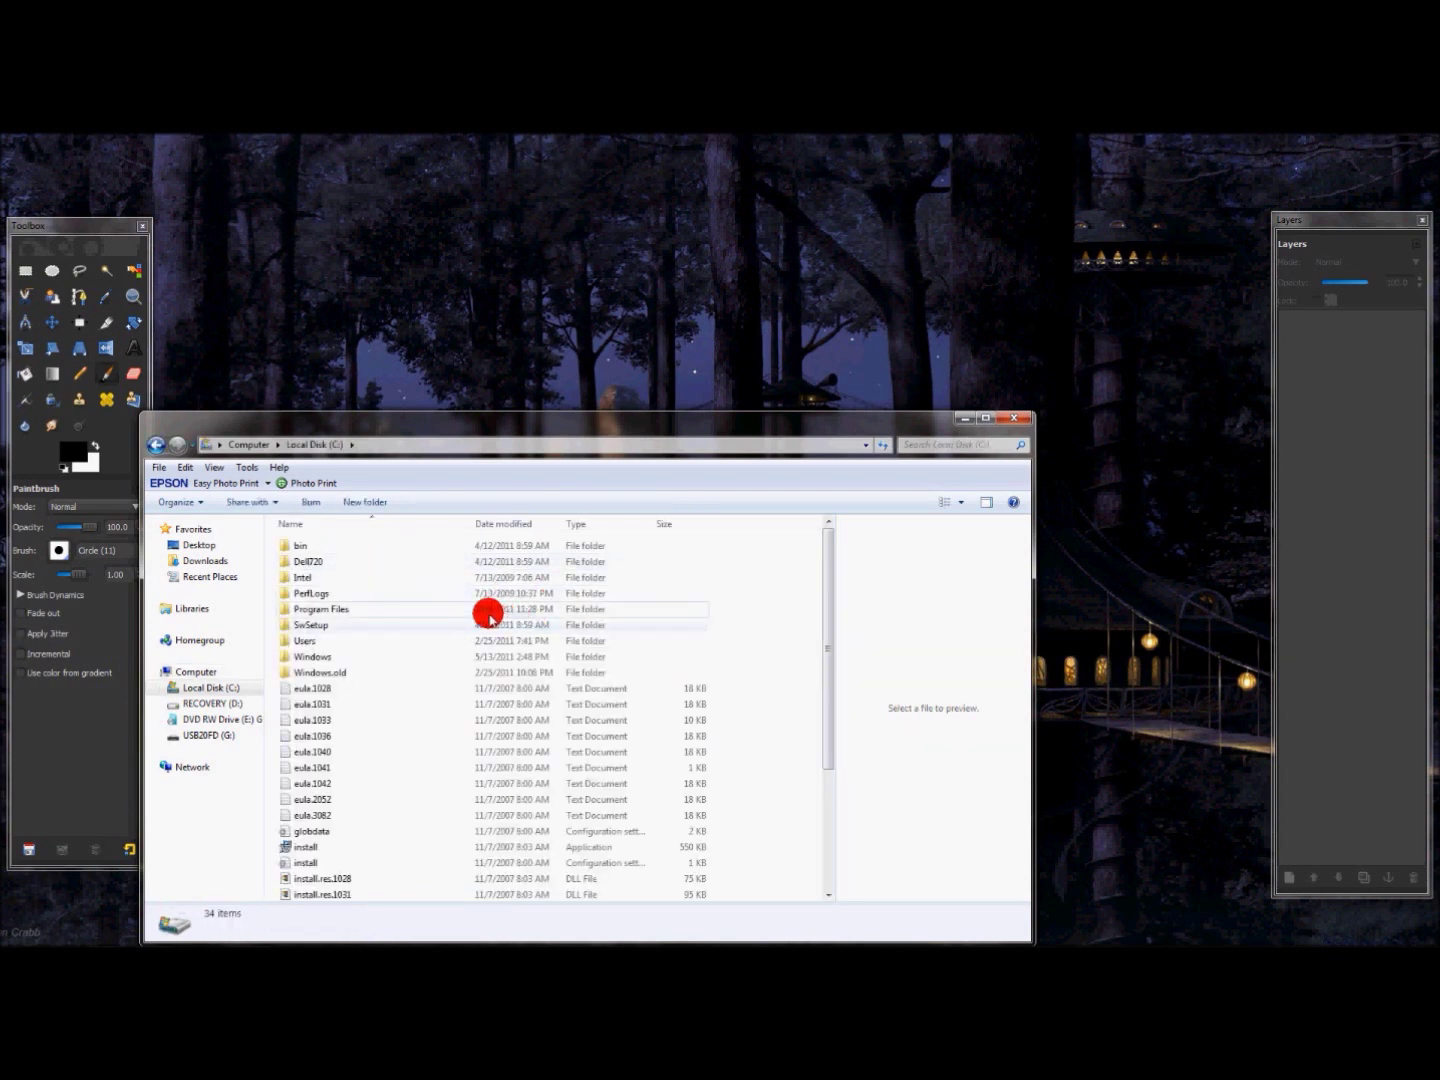
pyautogui.doubleClick(389, 614)
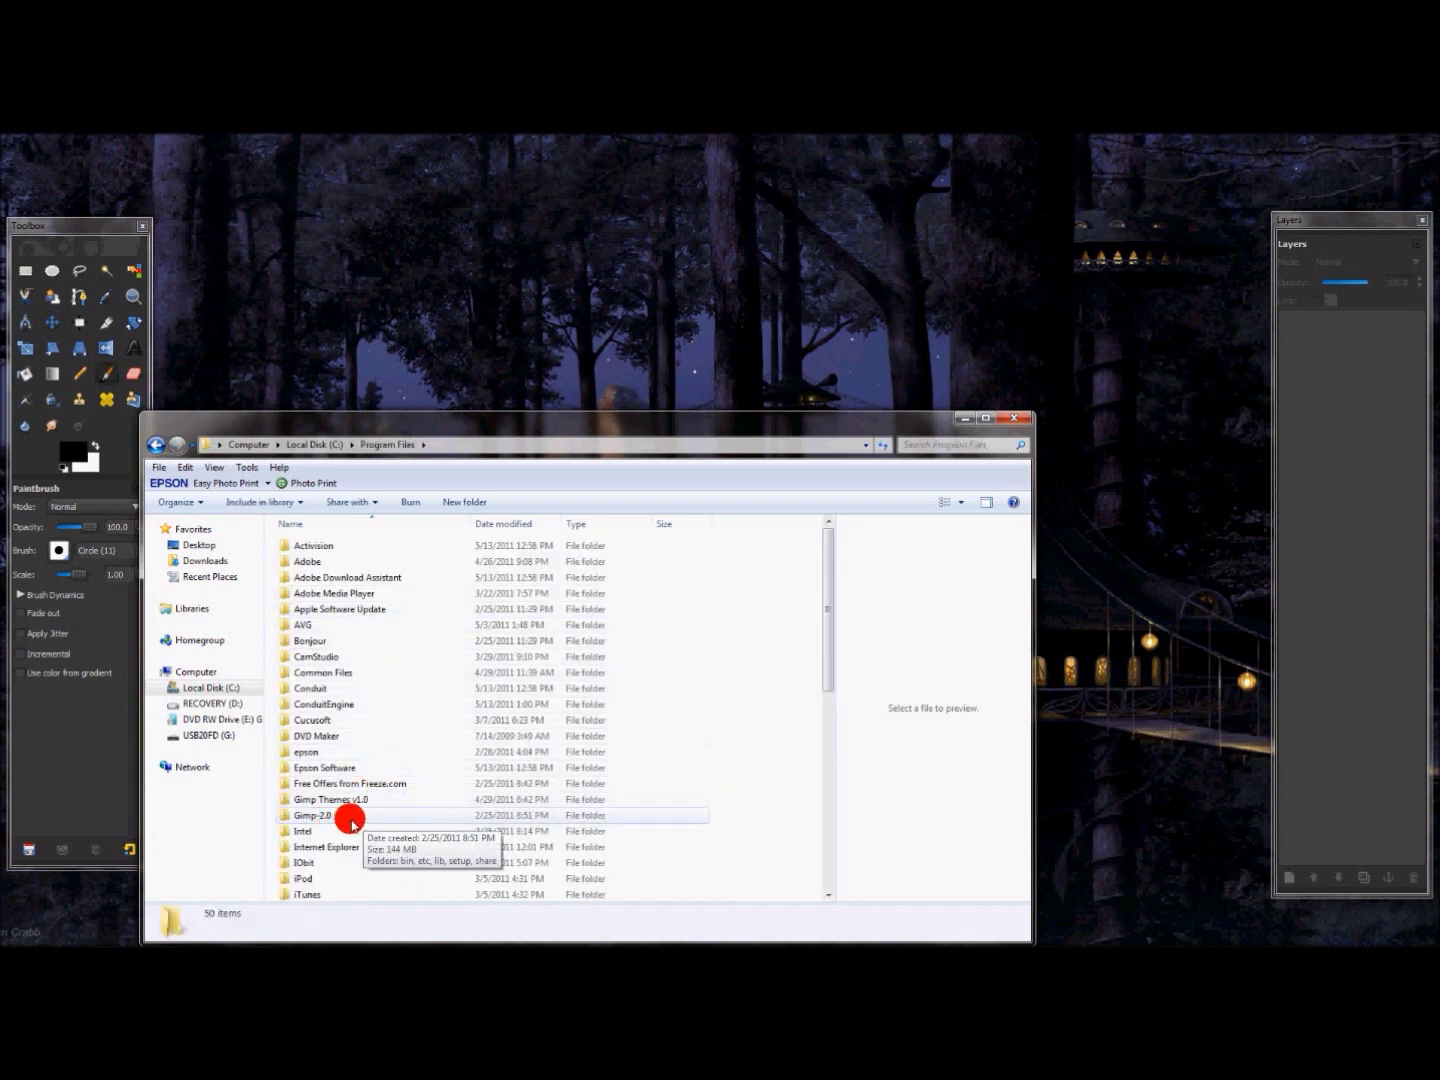
pyautogui.doubleClick(350, 818)
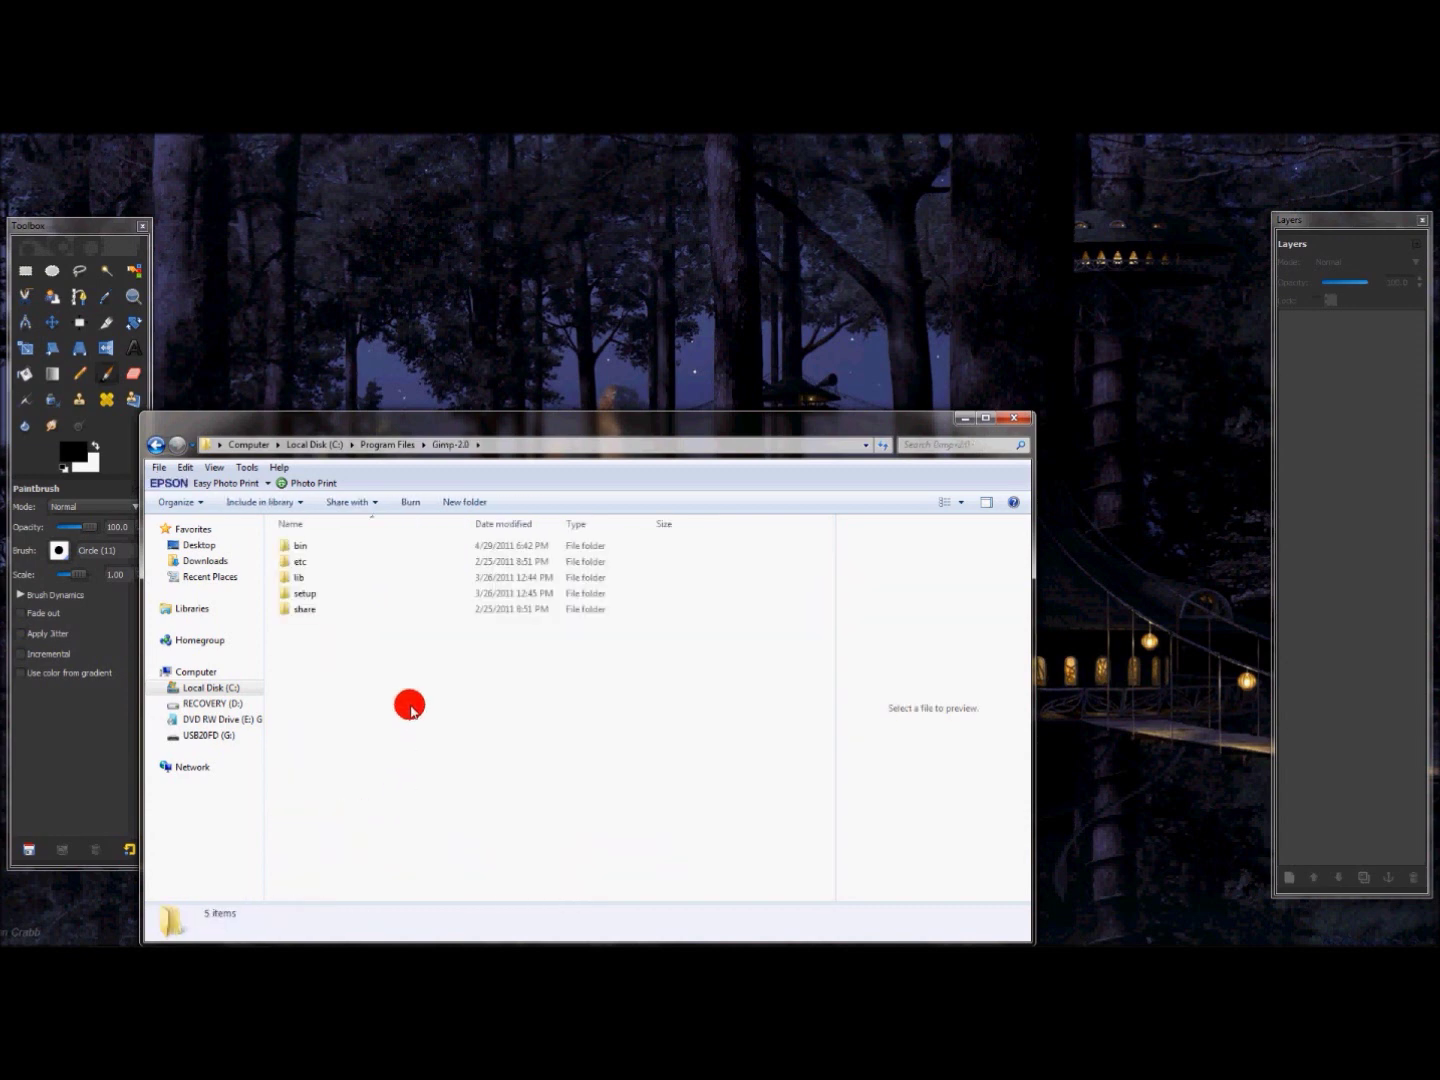
pyautogui.doubleClick(338, 610)
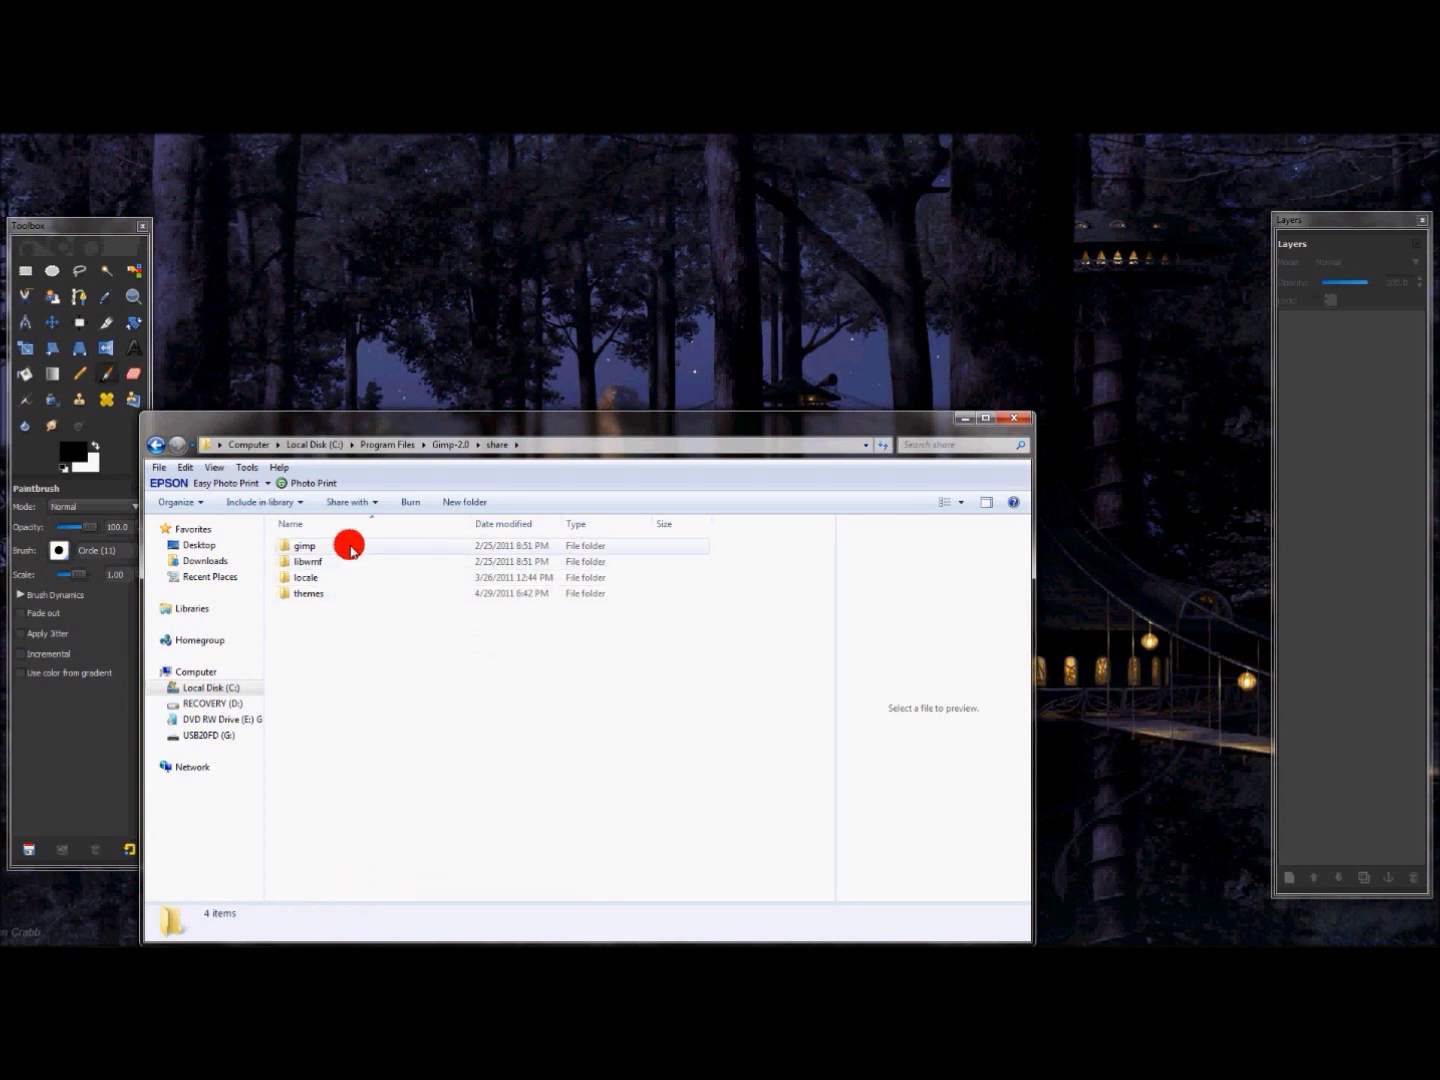
pyautogui.doubleClick(350, 548)
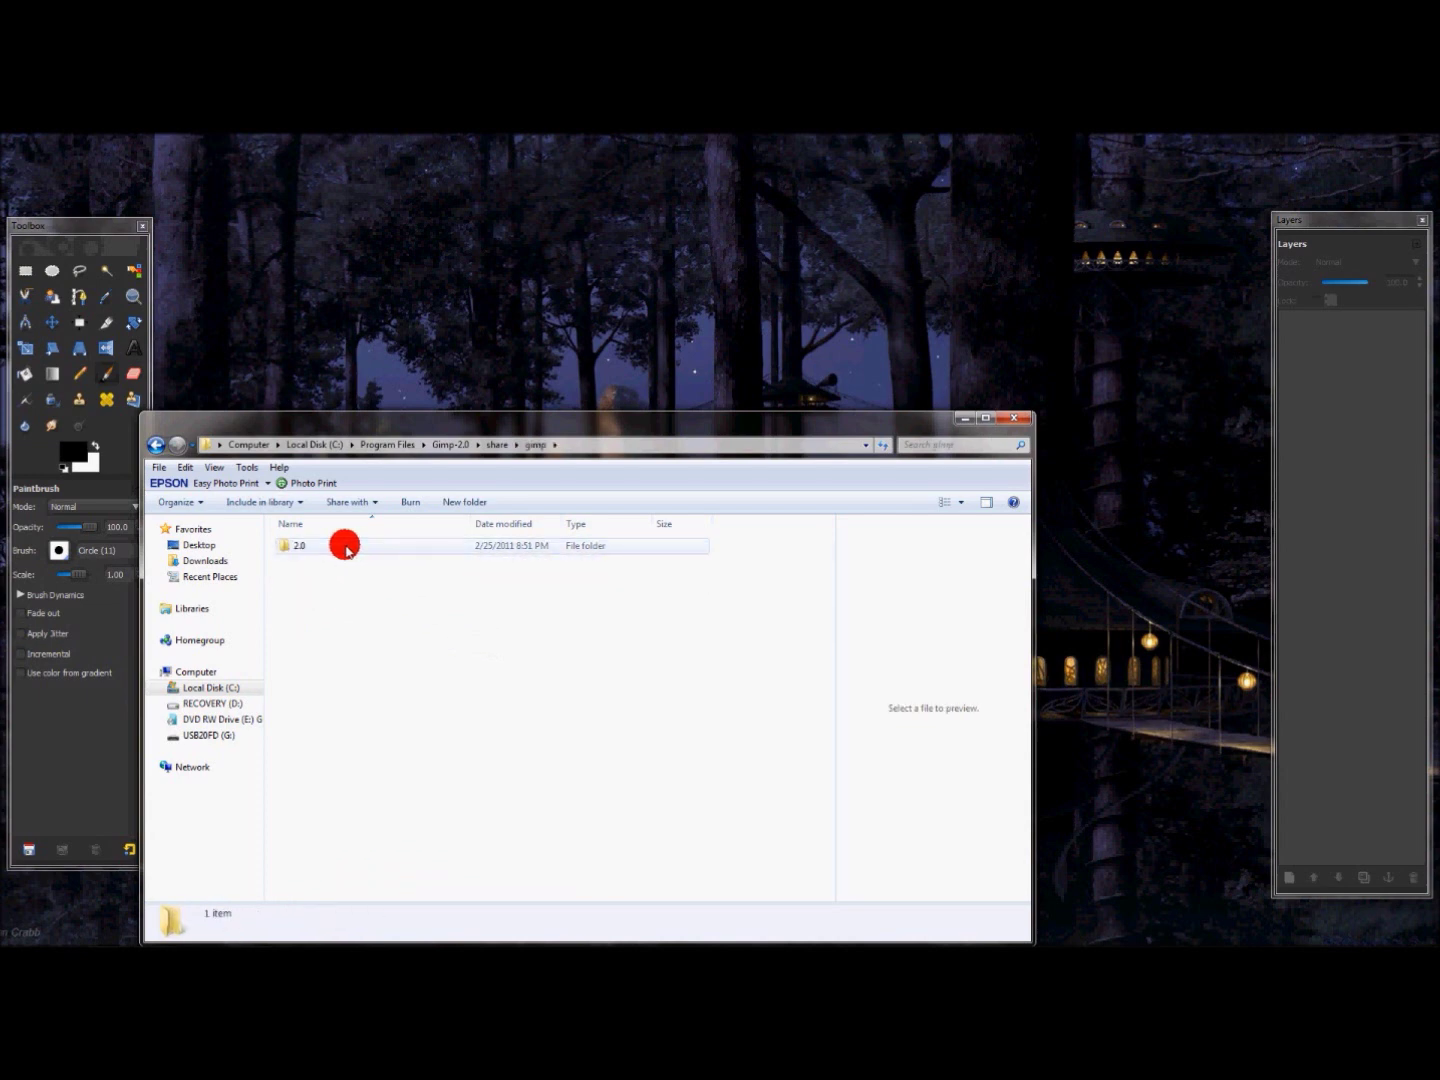
pyautogui.doubleClick(346, 548)
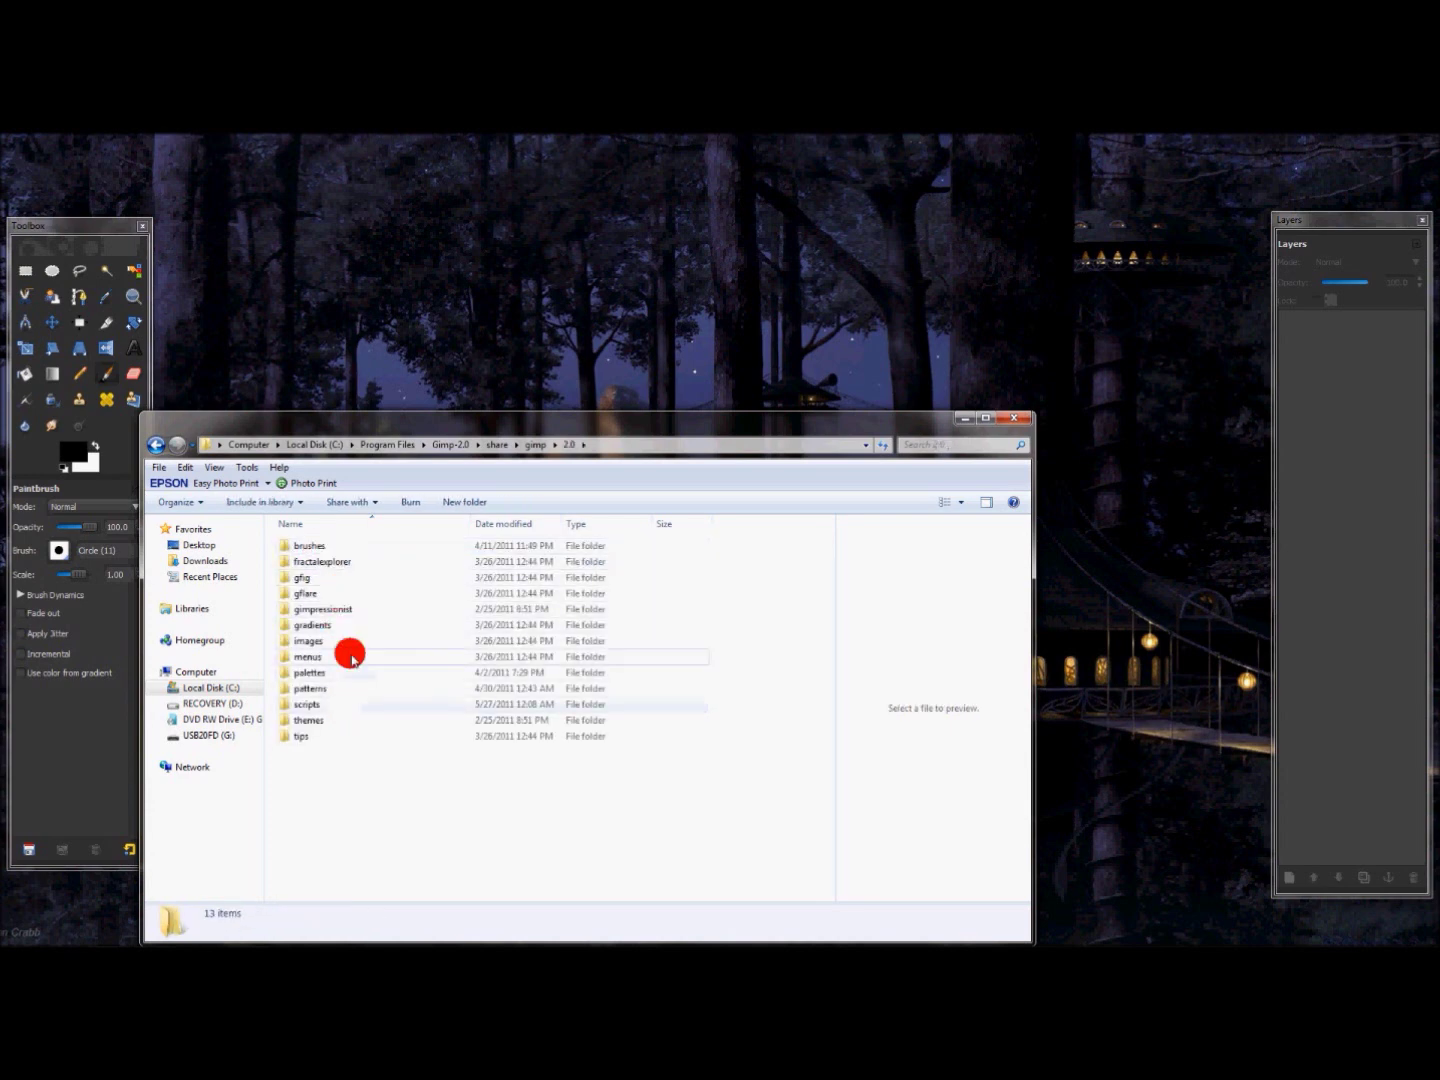
pyautogui.doubleClick(341, 706)
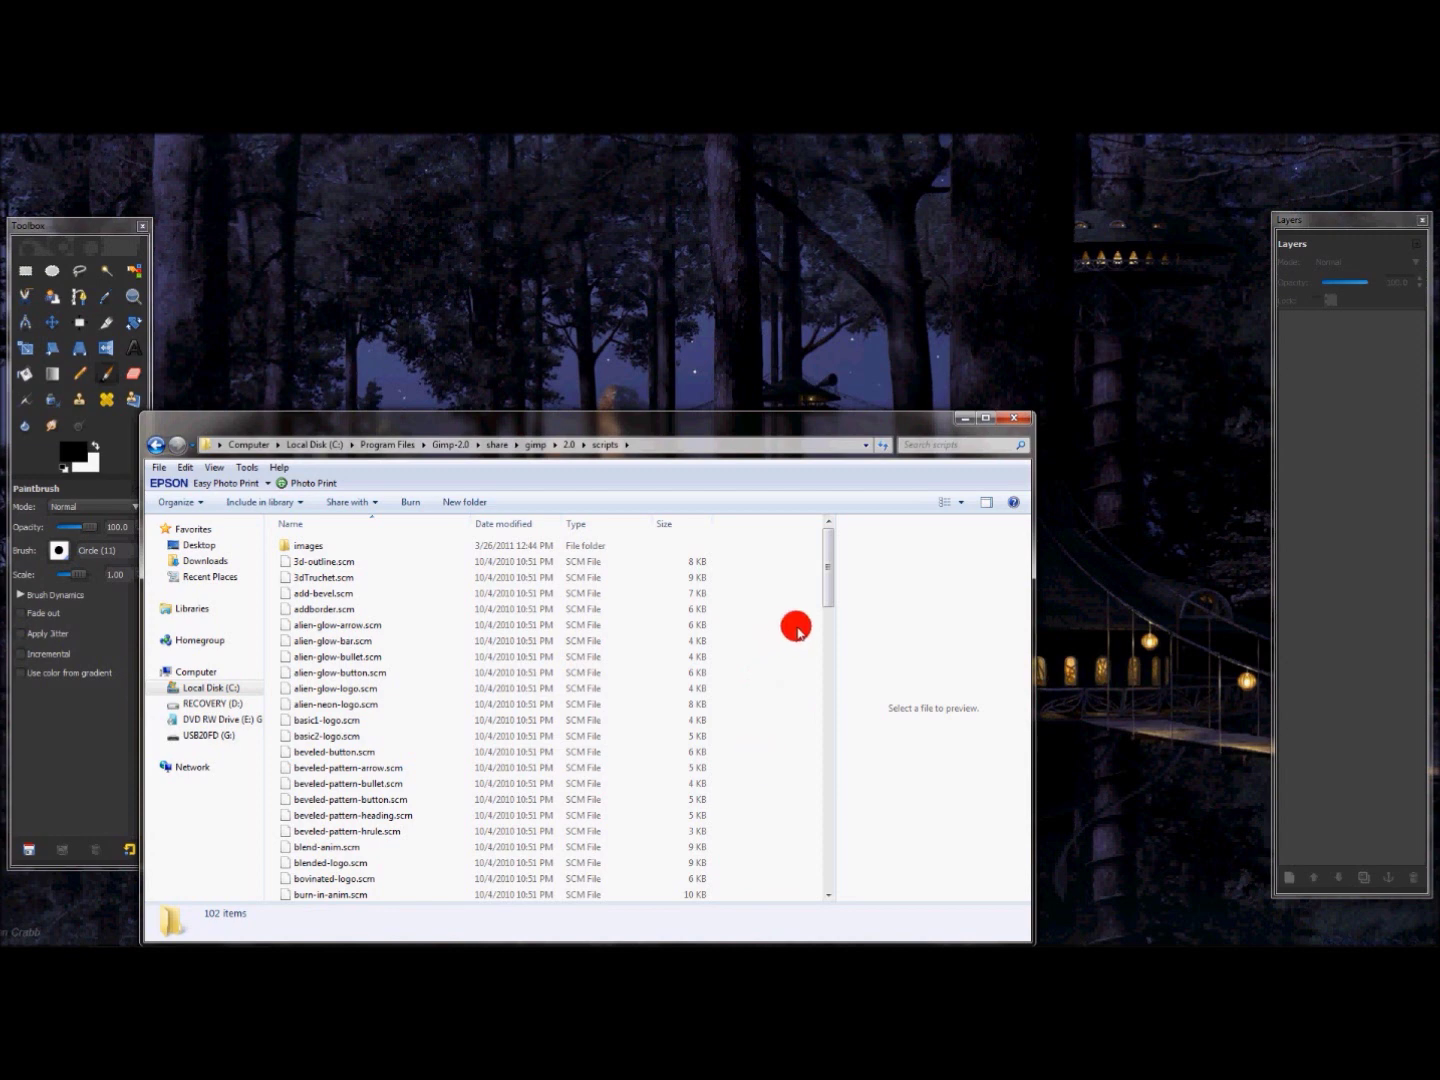
pyautogui.click(1017, 423)
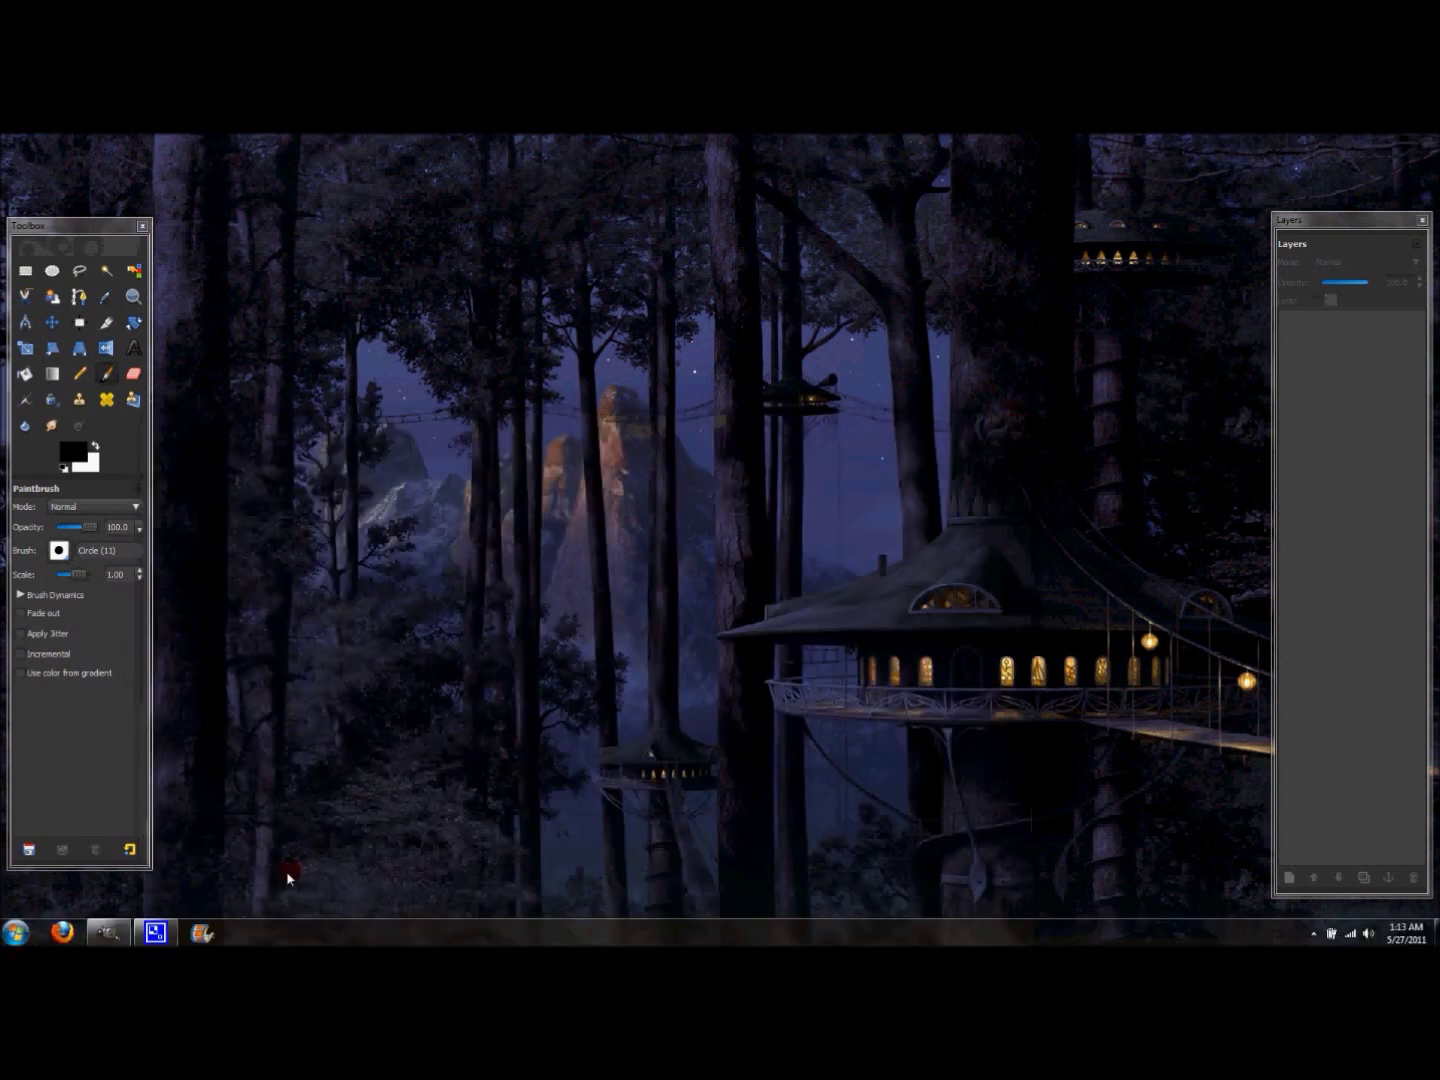
# Restore GIMP's main window from the taskbar.
pyautogui.click(112, 932)
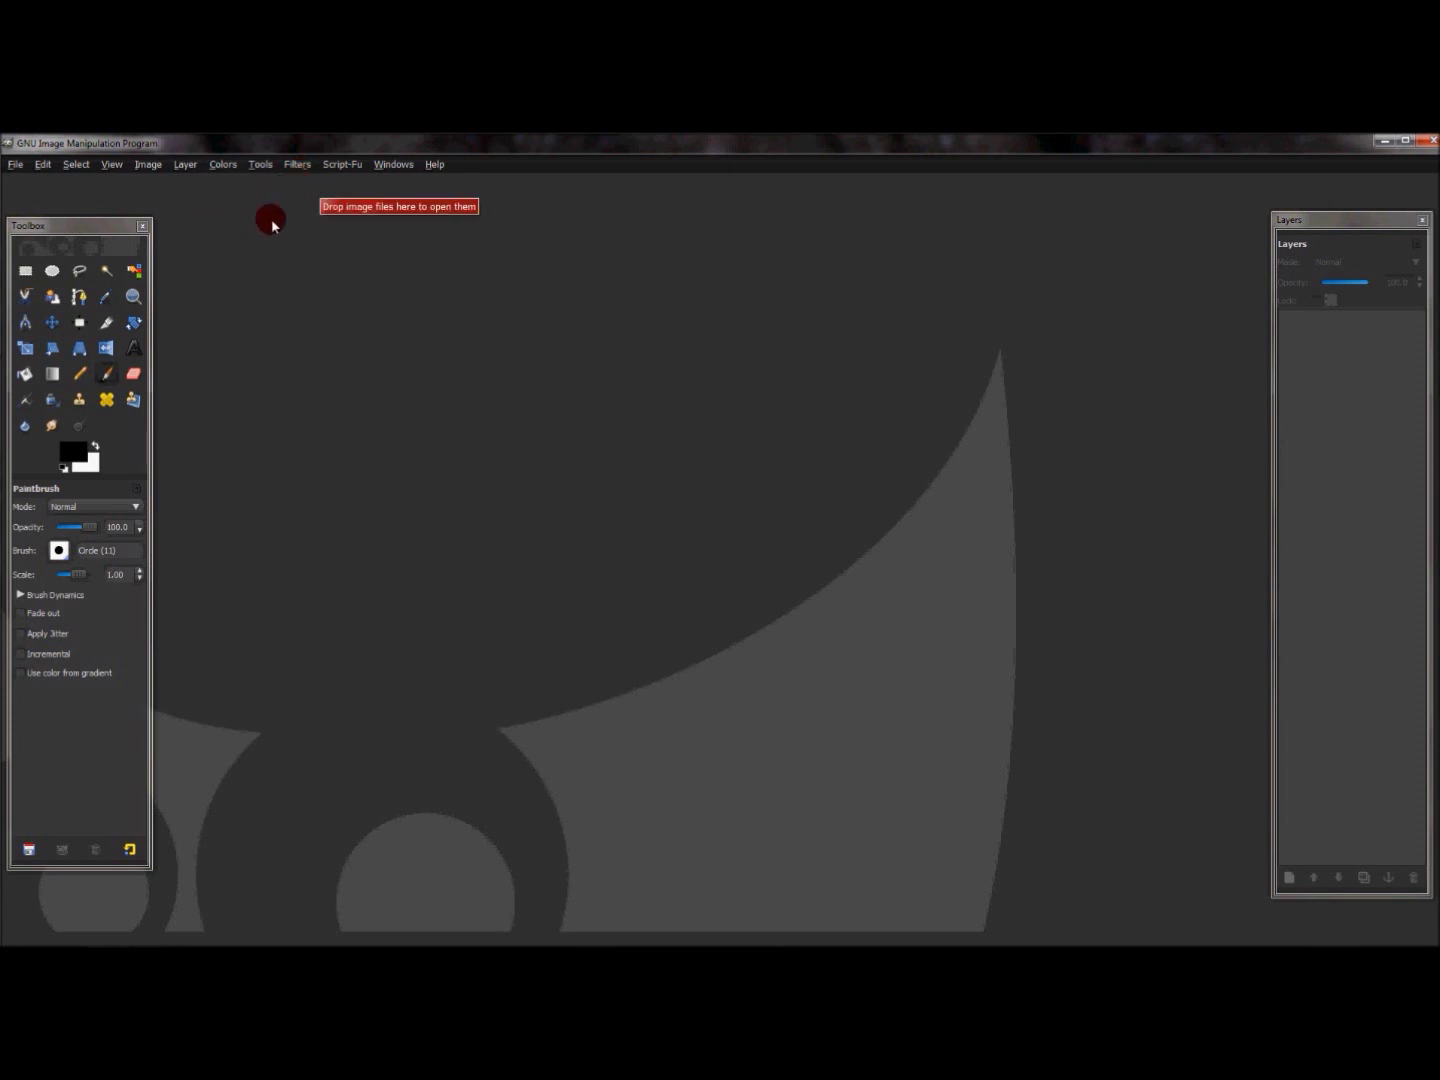
# Look through Filters > Script-Fu and check the Layer Effects entries.
pyautogui.click(293, 172)
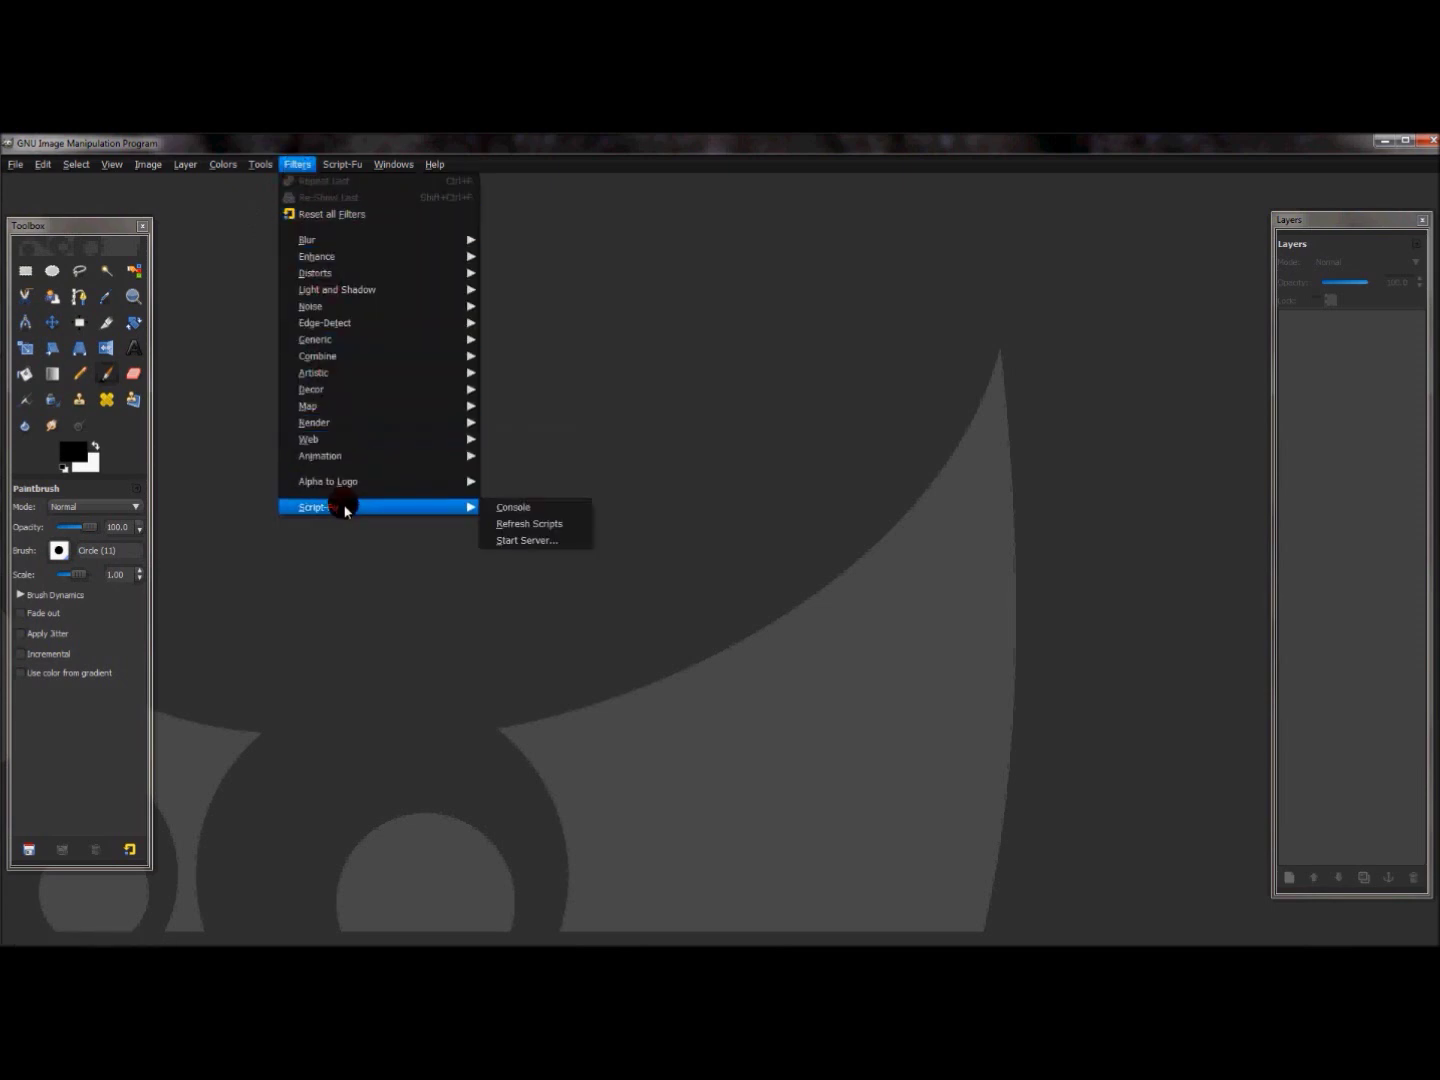
pyautogui.click(311, 509)
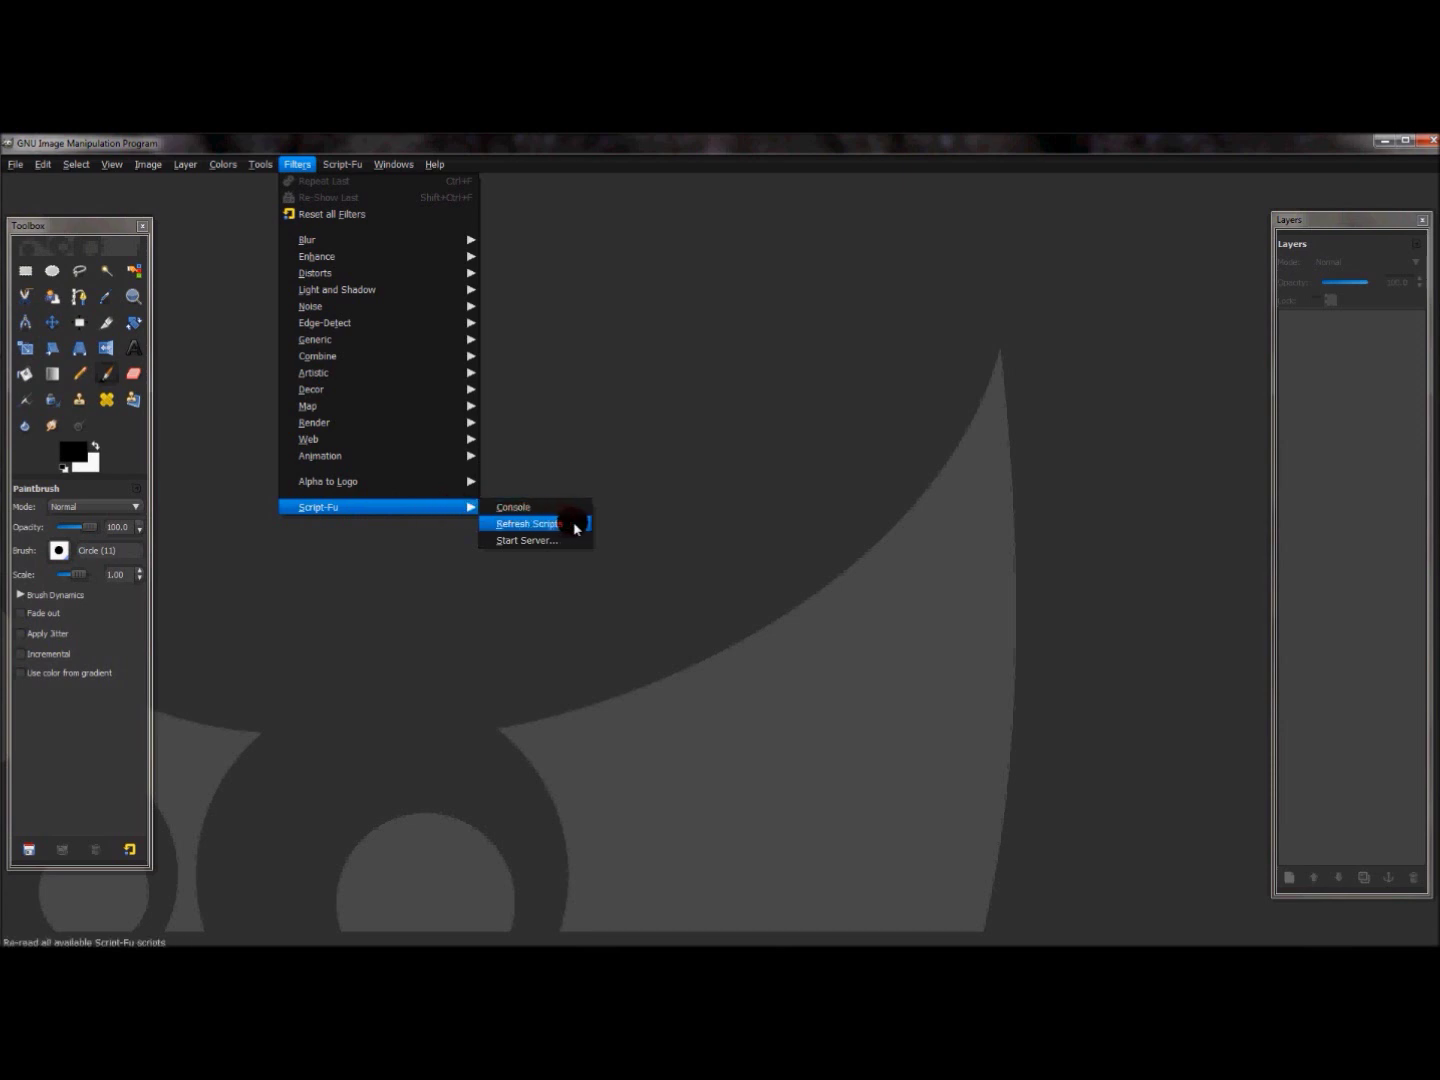
pyautogui.click(645, 495)
pyautogui.click(352, 170)
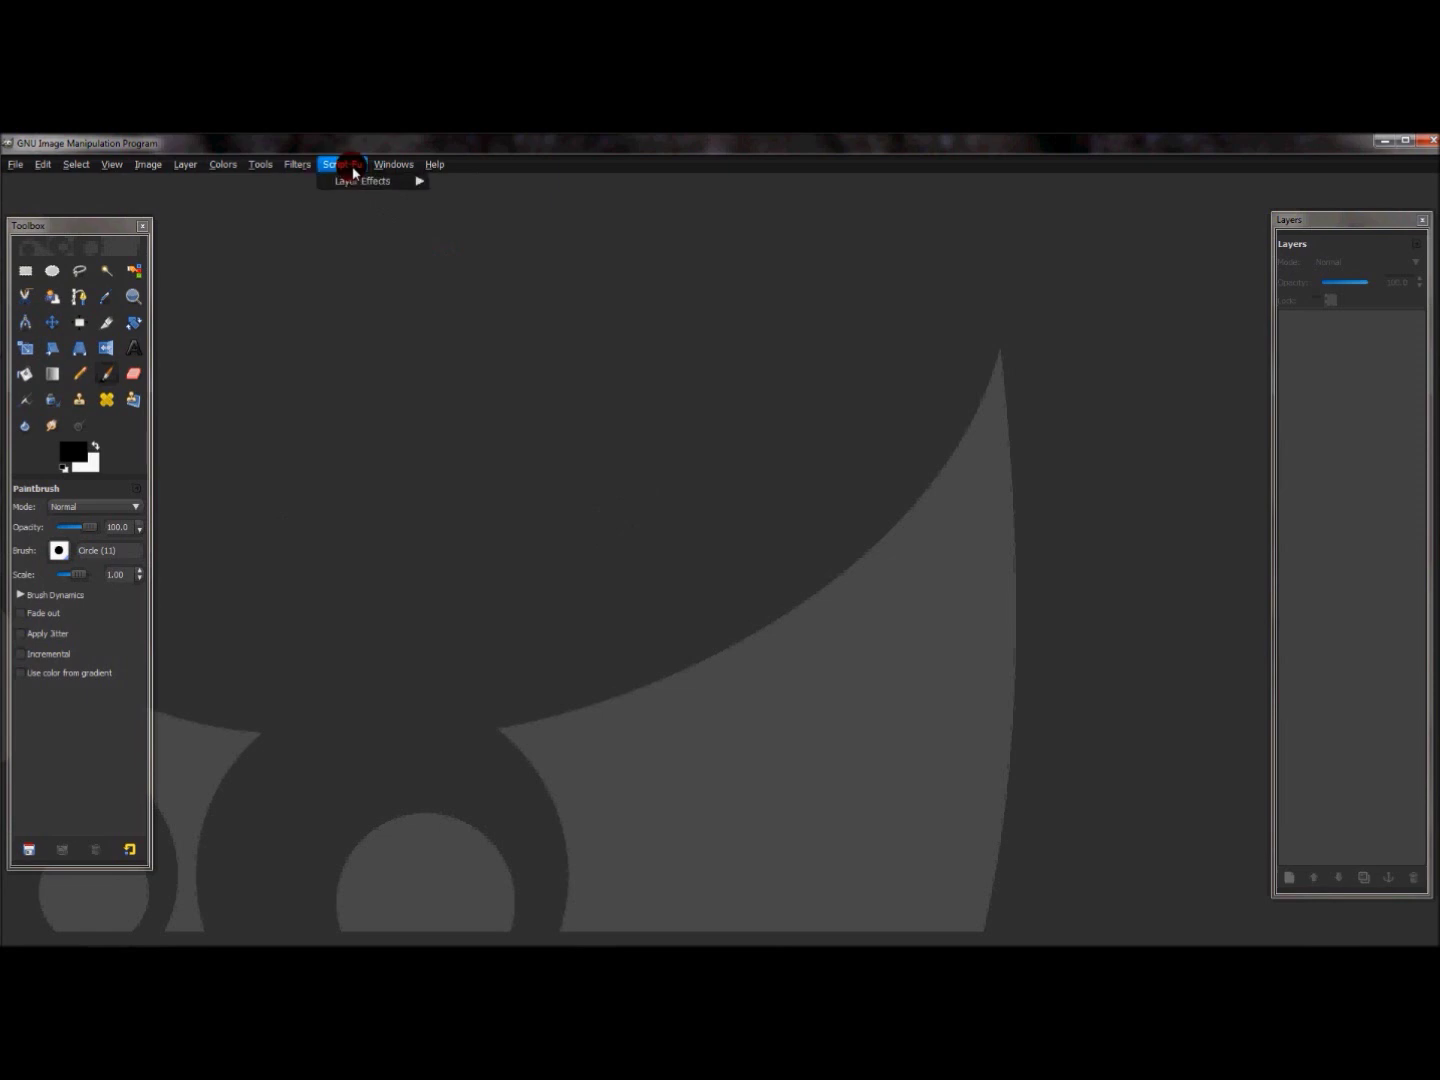
# Reload all scripts with Filters > Script-Fu > Refresh Scripts.
pyautogui.moveTo(347, 180)
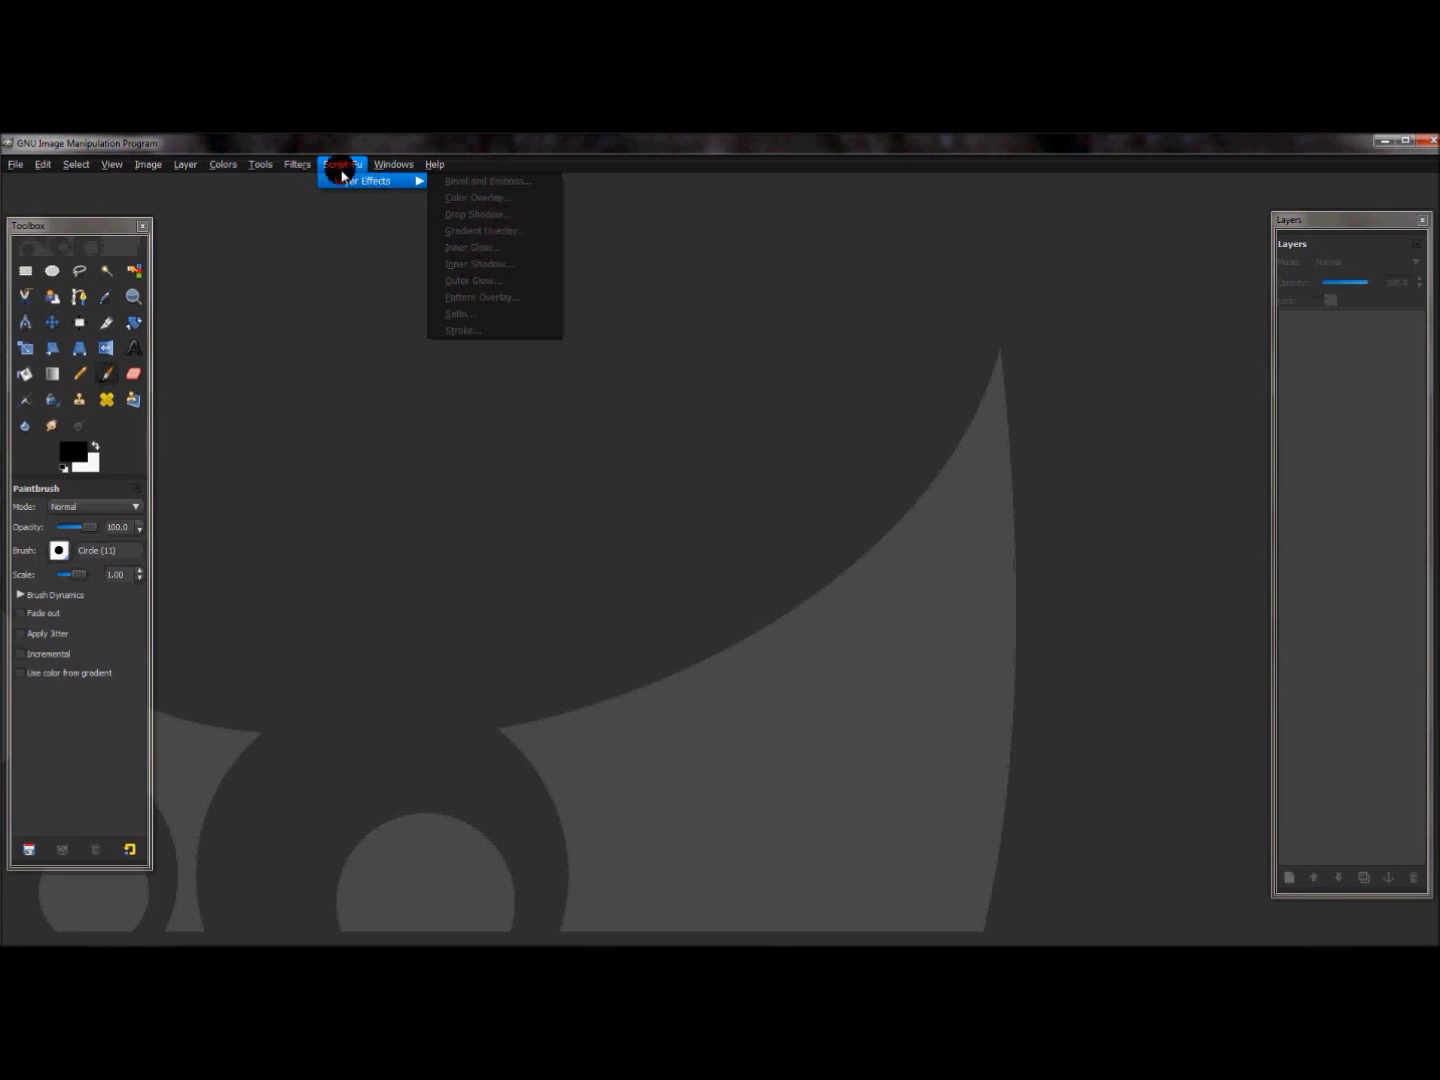
pyautogui.moveTo(295, 163)
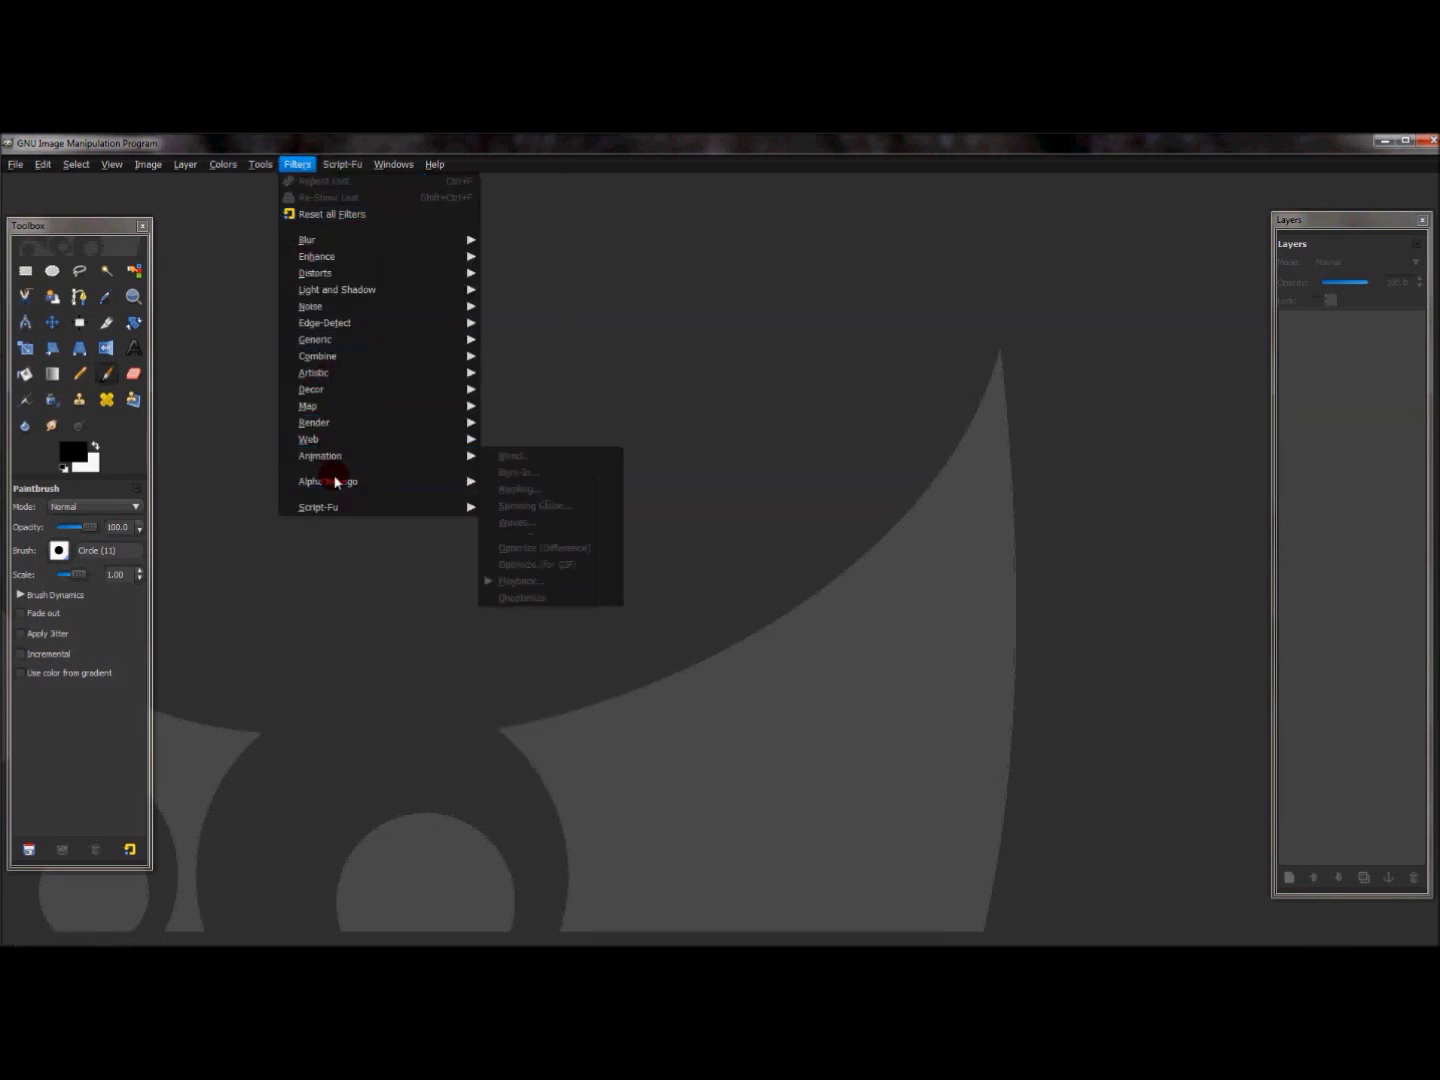
pyautogui.moveTo(344, 507)
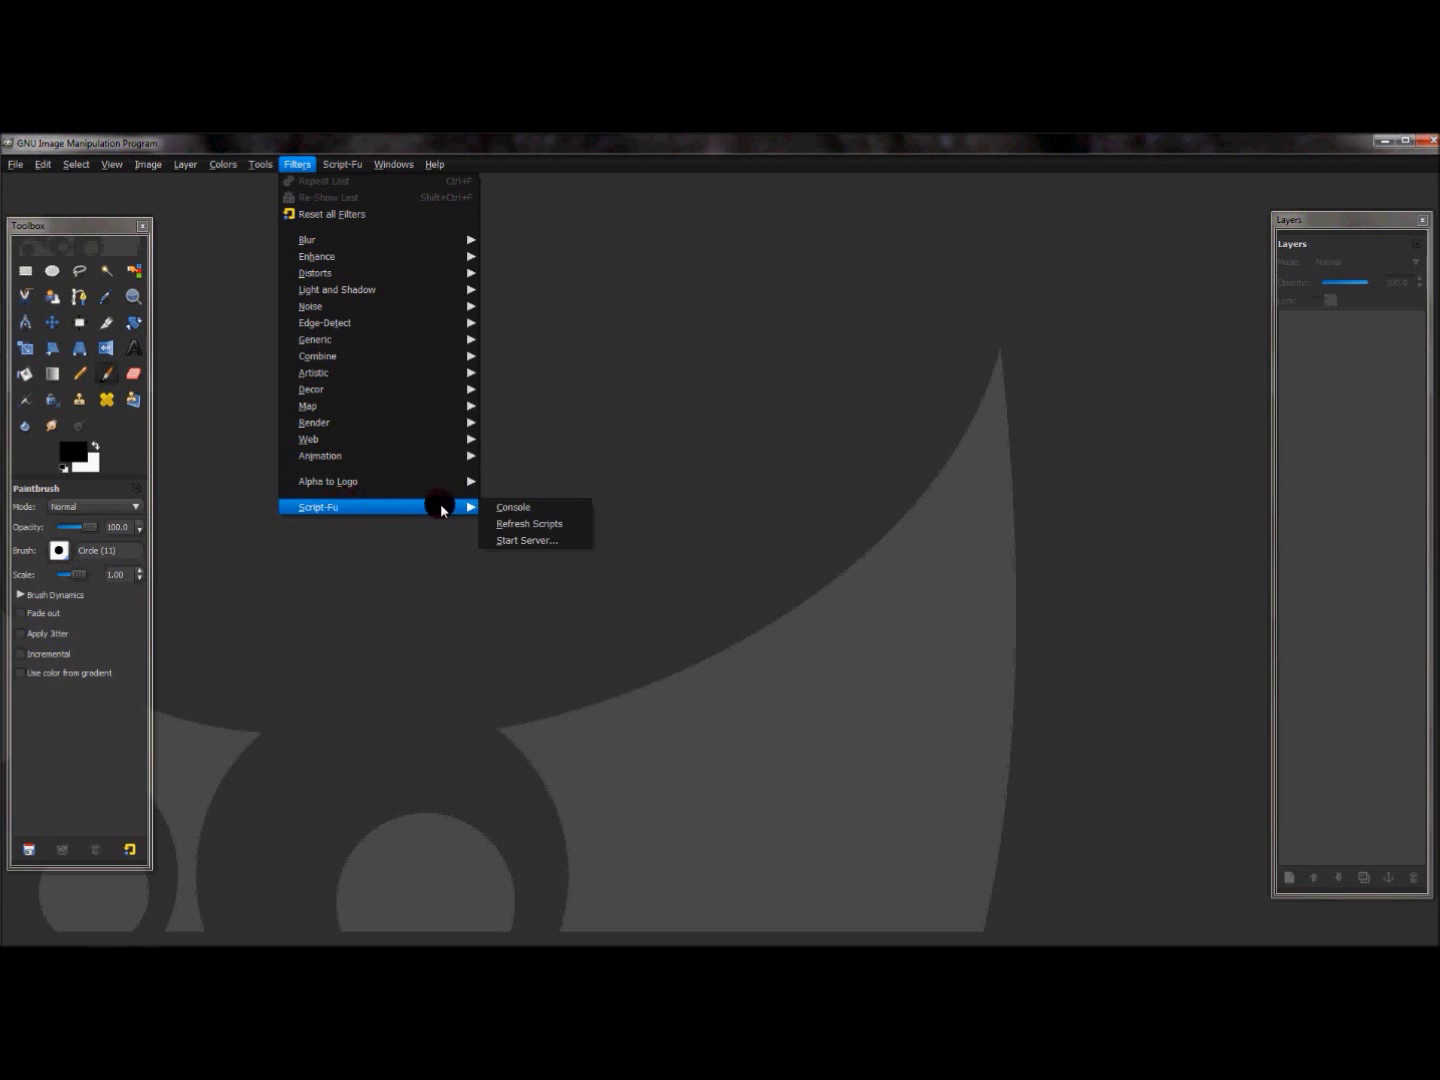
pyautogui.click(526, 518)
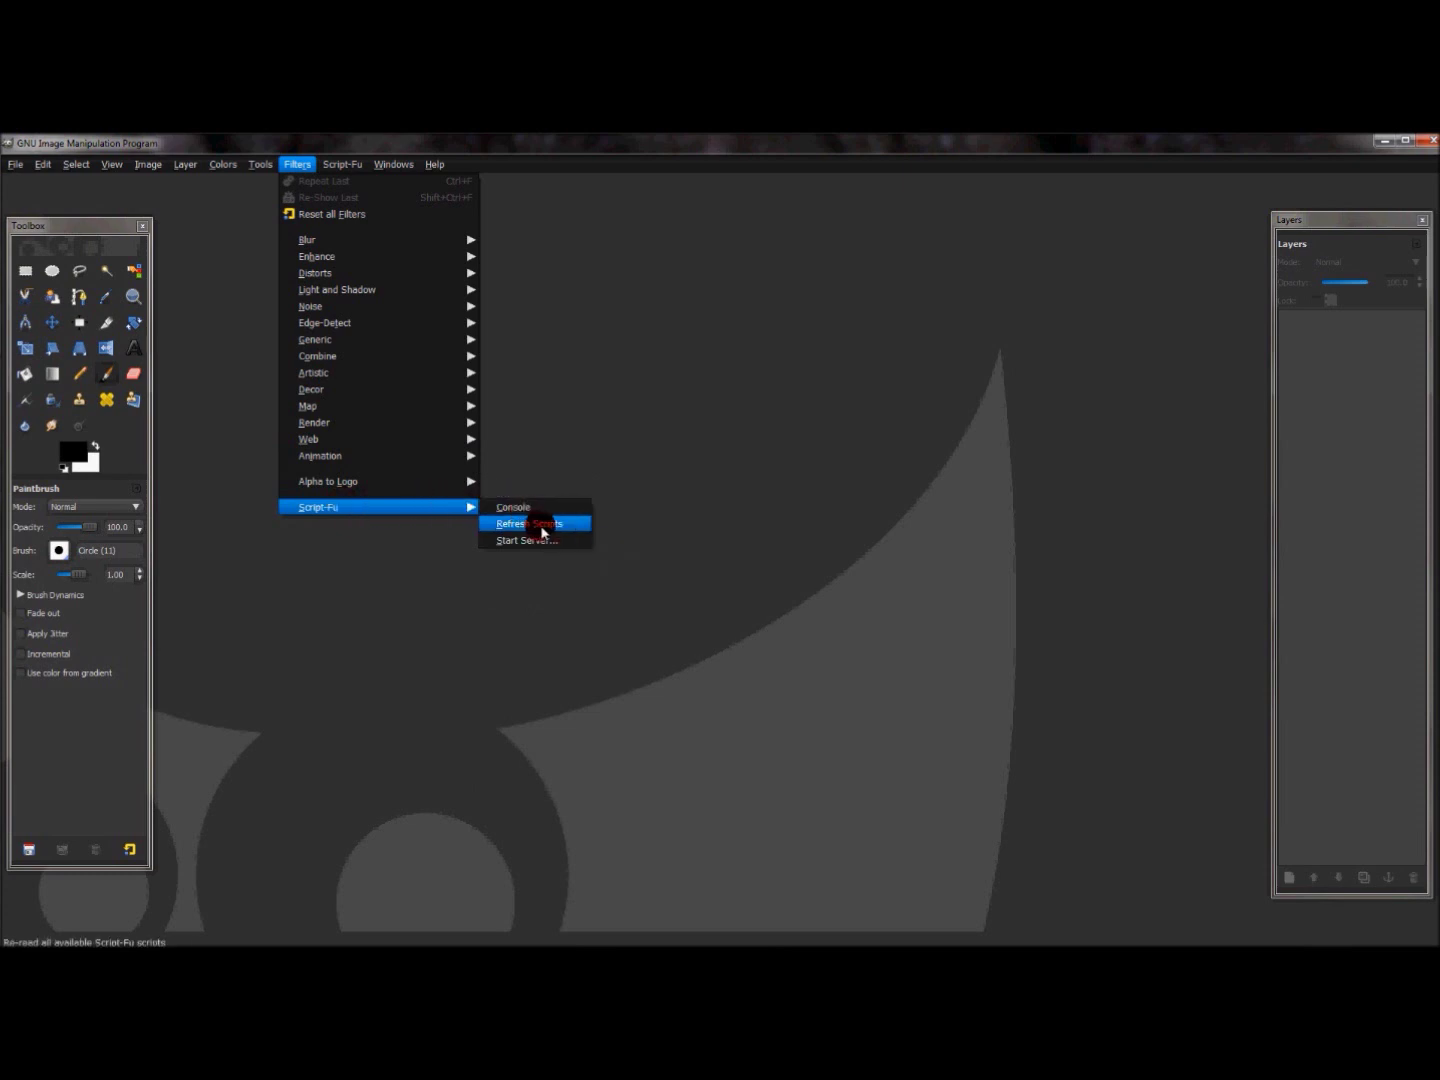
pyautogui.click(541, 526)
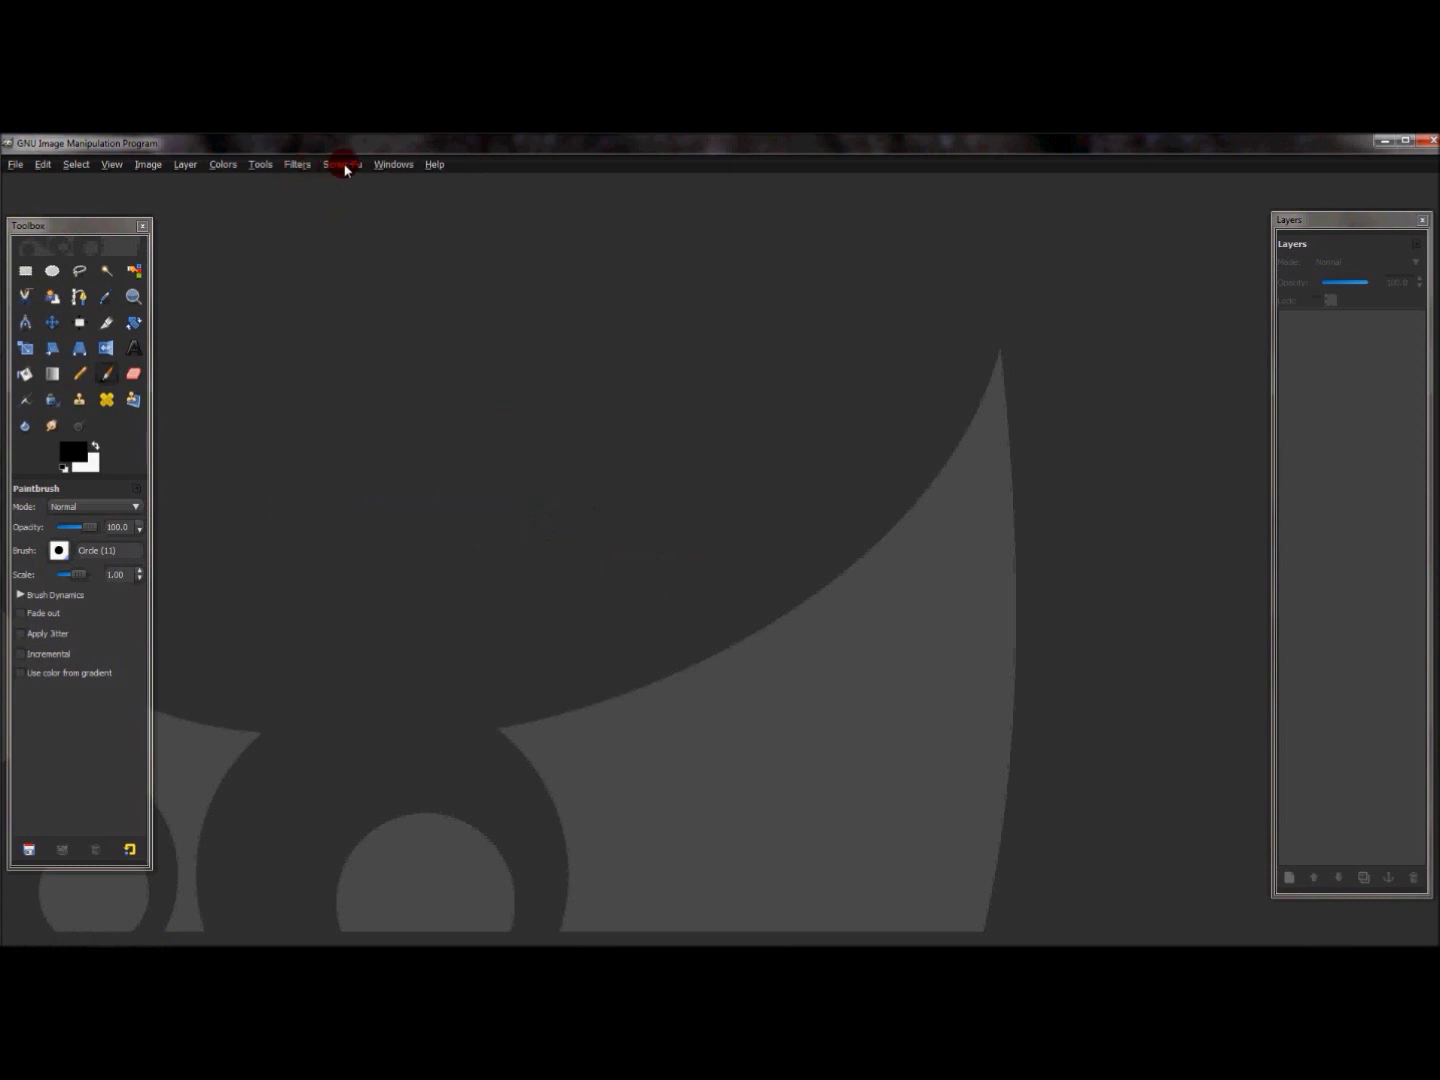
pyautogui.click(349, 166)
pyautogui.moveTo(354, 178)
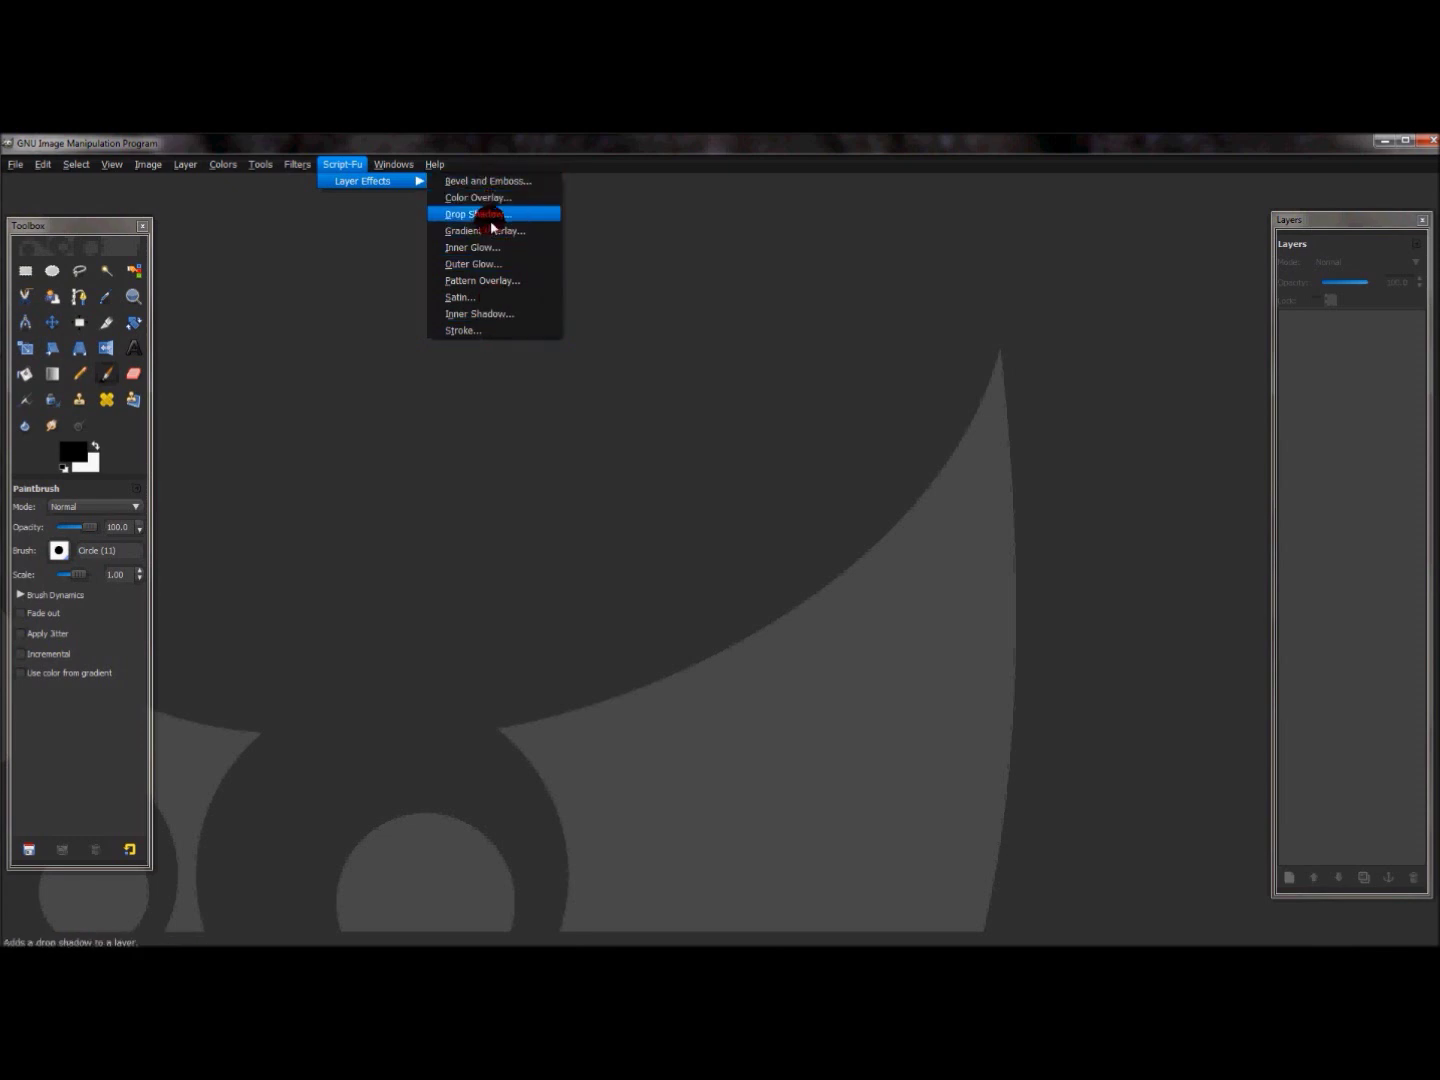
pyautogui.moveTo(282, 168)
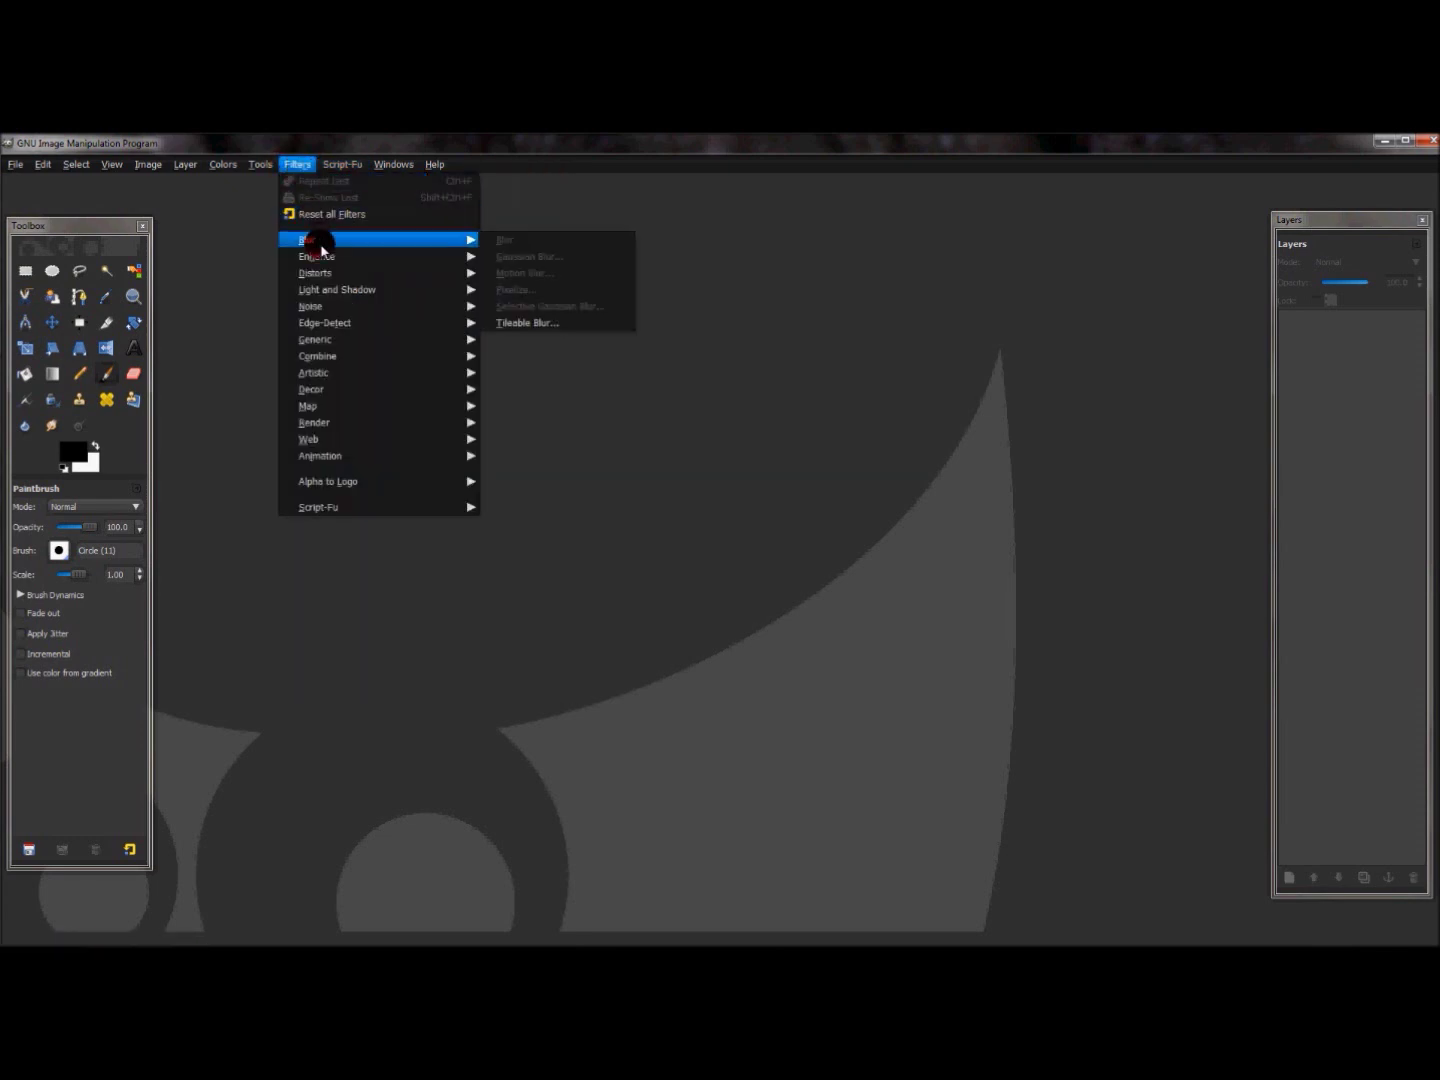
pyautogui.moveTo(335, 280)
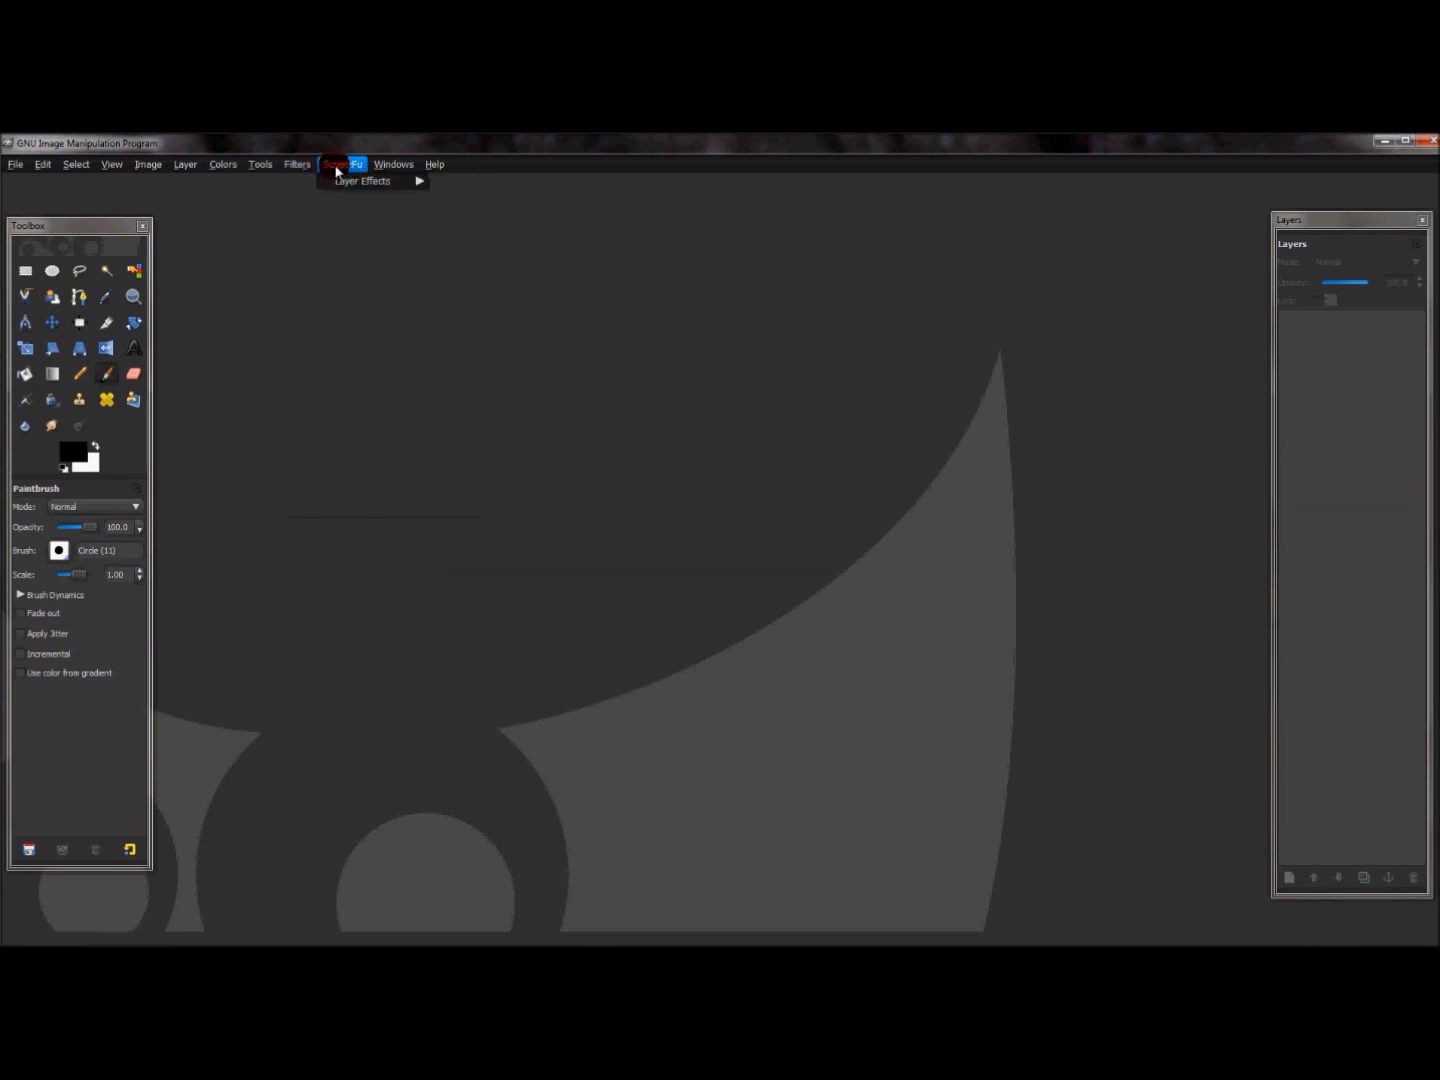
pyautogui.moveTo(417, 178)
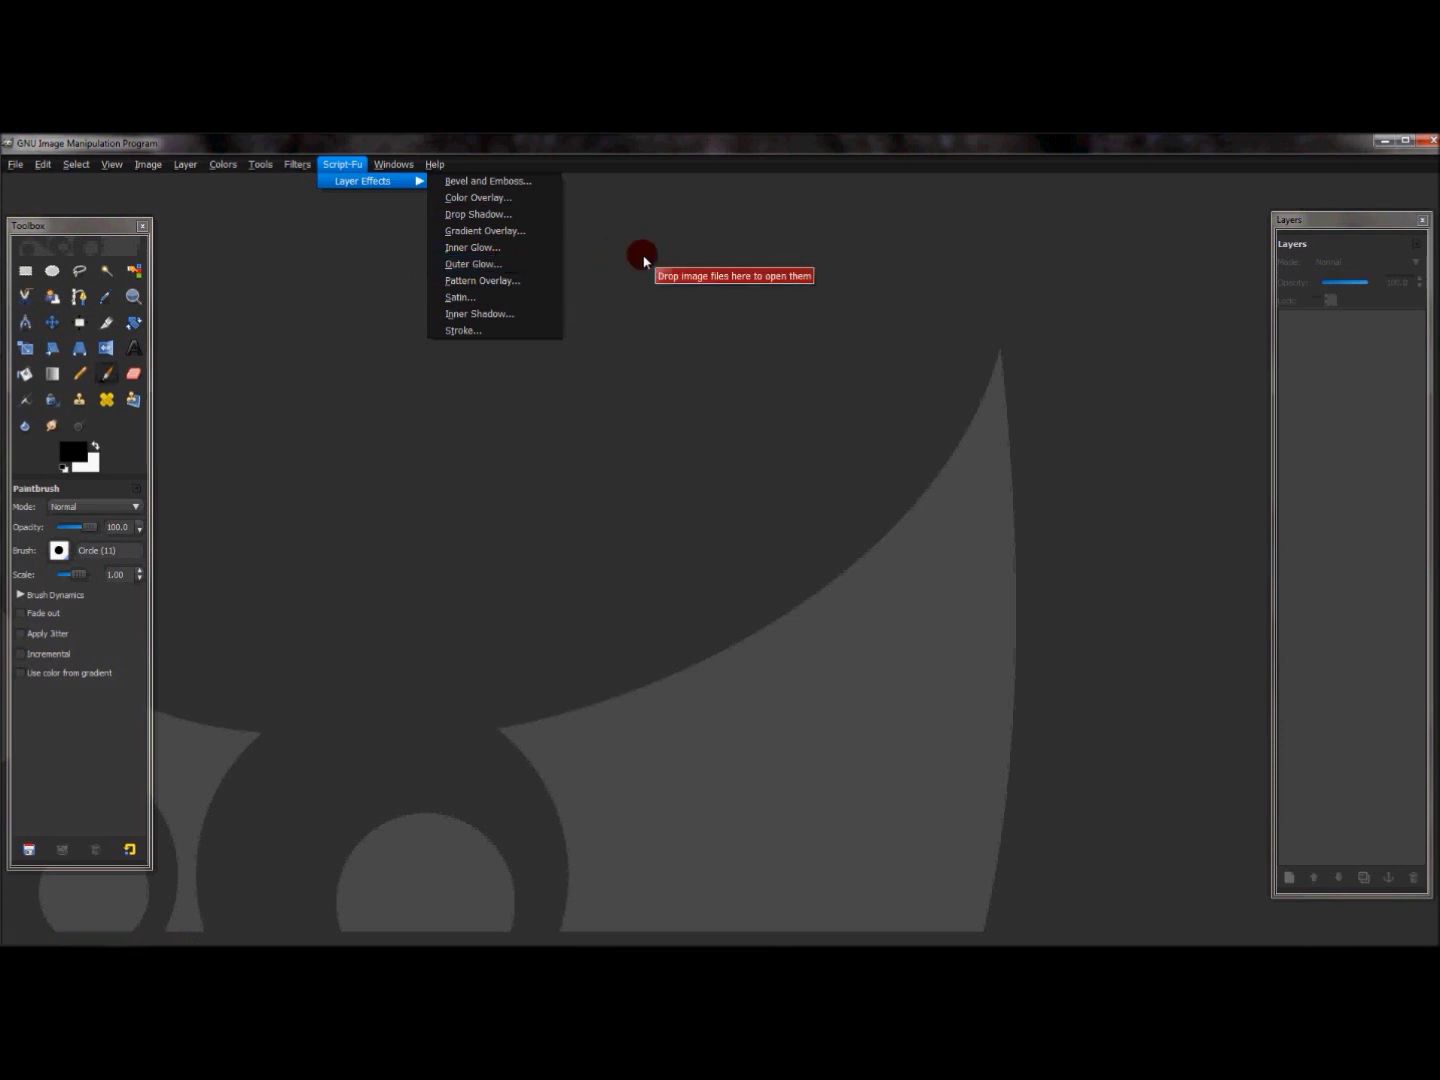
pyautogui.click(643, 258)
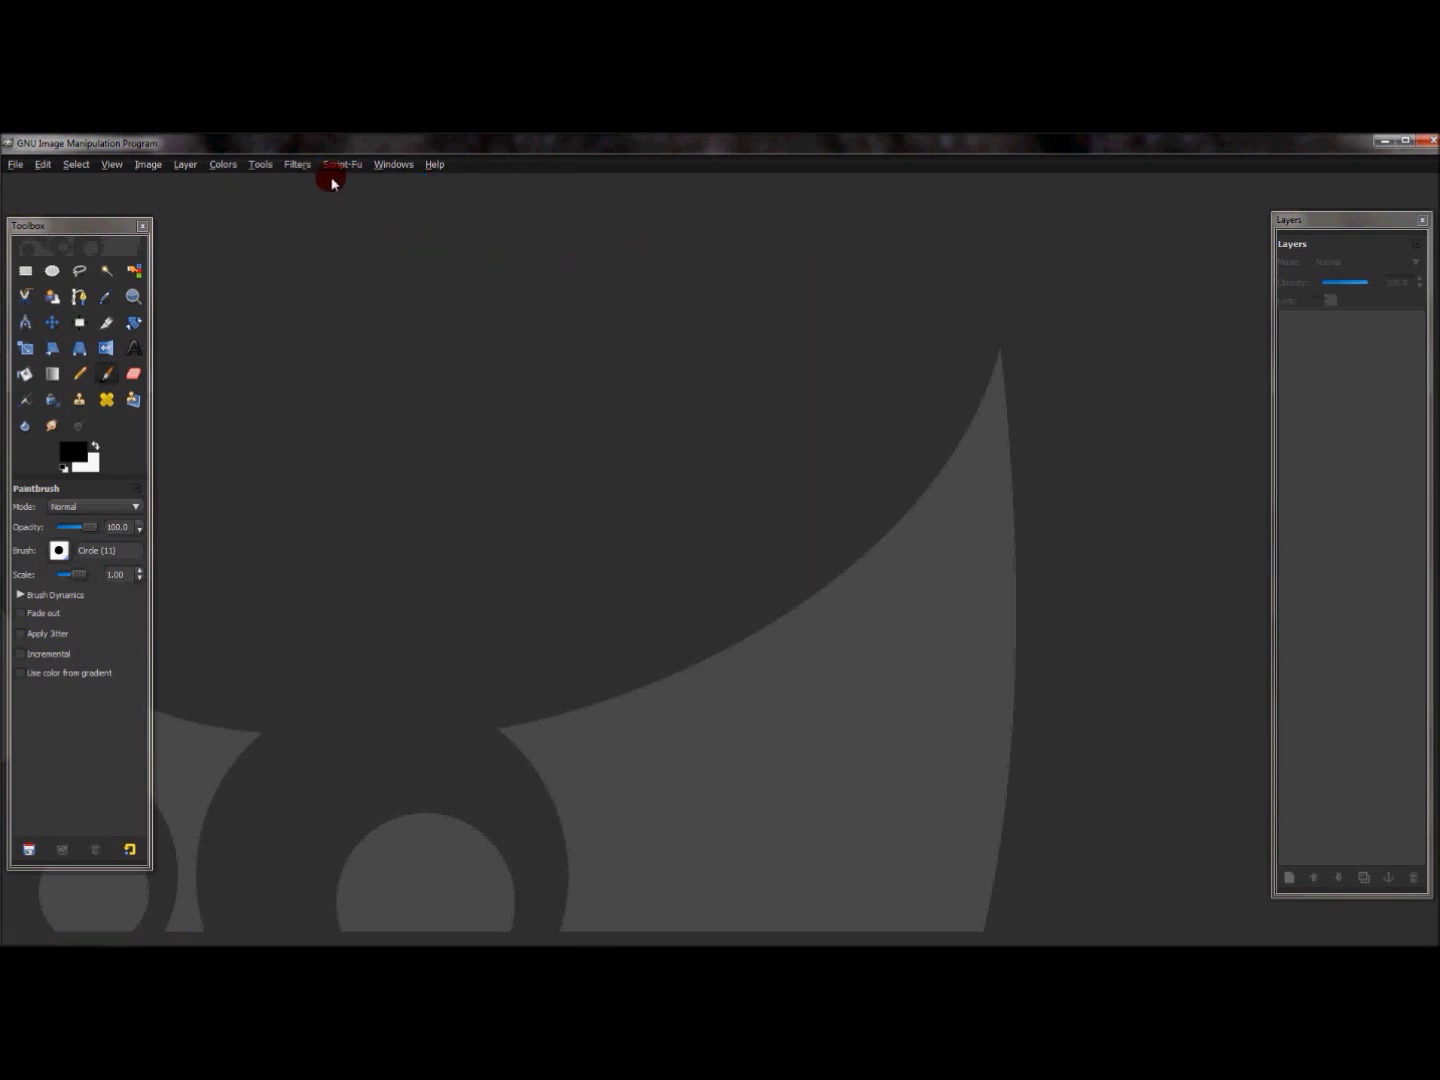